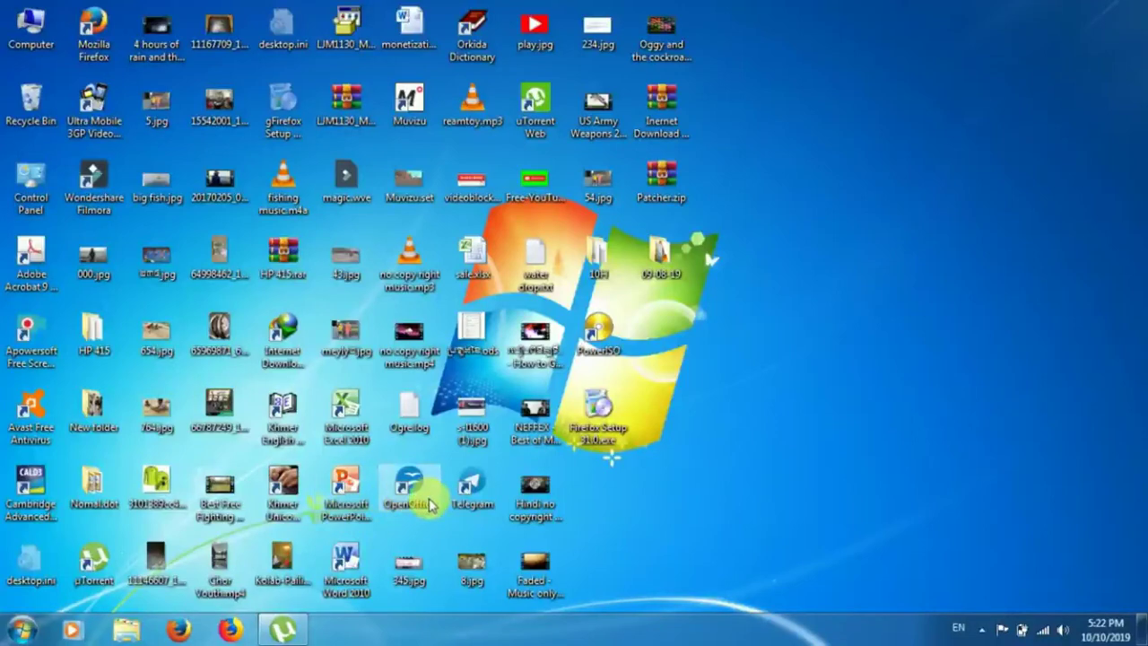
# - Launch Microsoft Word 2010 from its desktop shortcut to a blank Document1
pyautogui.doubleClick(347, 570)
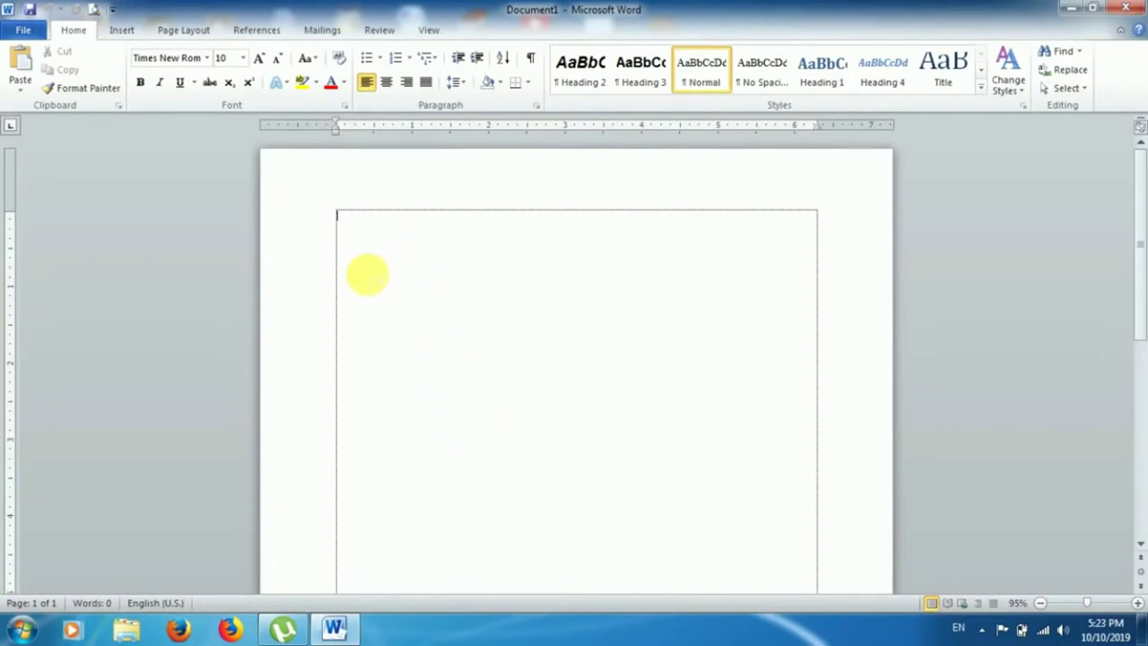
# - Set the Home font size to 28 and switch to the Insert ribbon
pyautogui.click(242, 57)
pyautogui.click(225, 247)
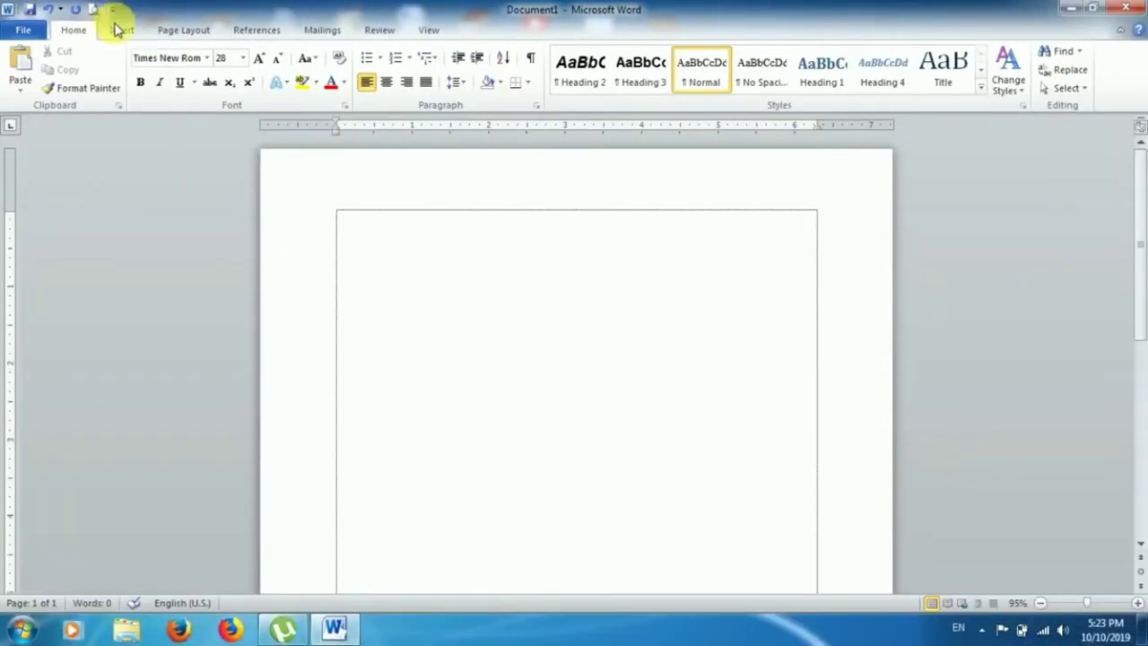
pyautogui.click(119, 32)
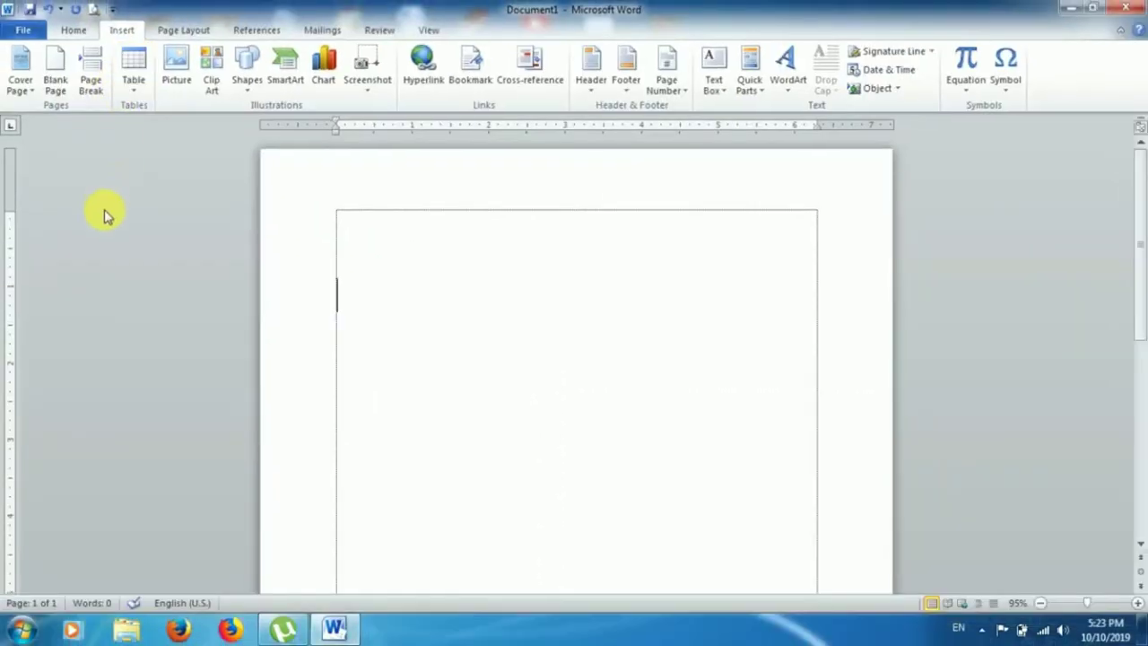
# - Insert an empty 4×3 table by picking the 4-column, 3-row cell in the Table grid
pyautogui.click(131, 93)
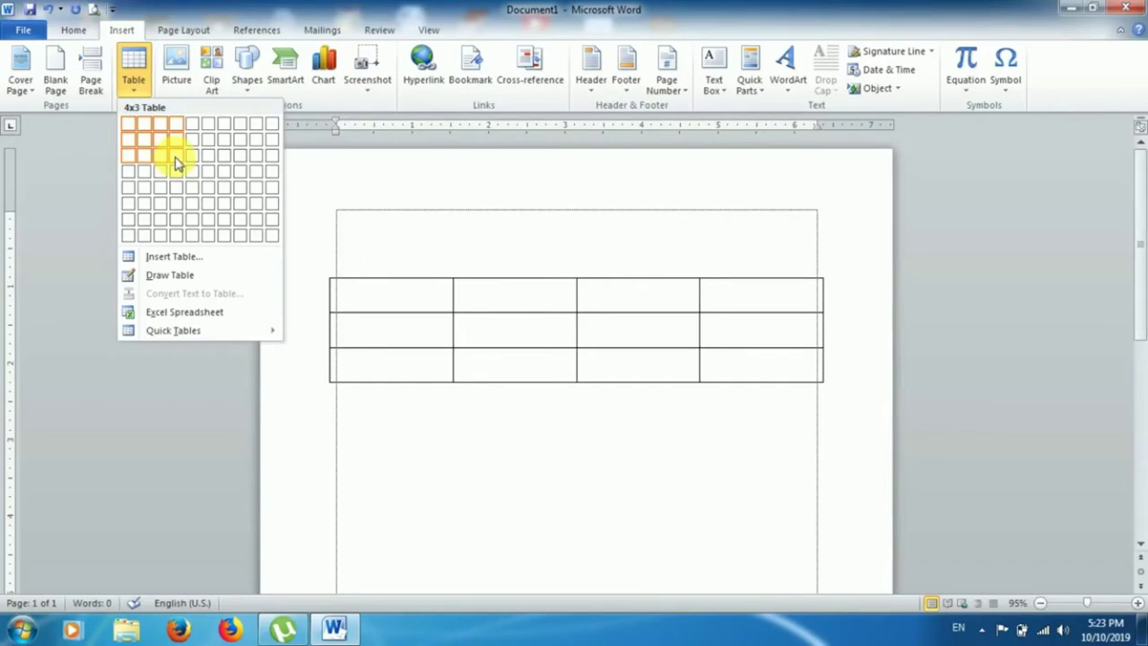
pyautogui.click(177, 163)
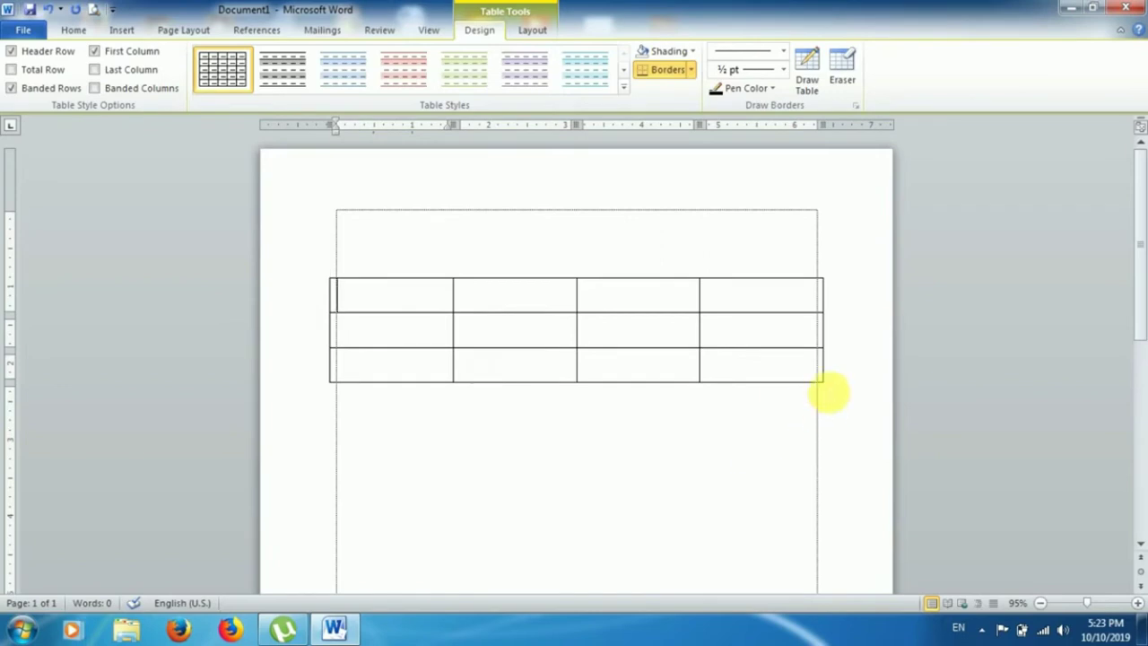
# - Resize the table: shrink it, indent its left edge, widen column one, then enlarge it
pyautogui.moveTo(824, 384); pyautogui.dragTo(577, 388)
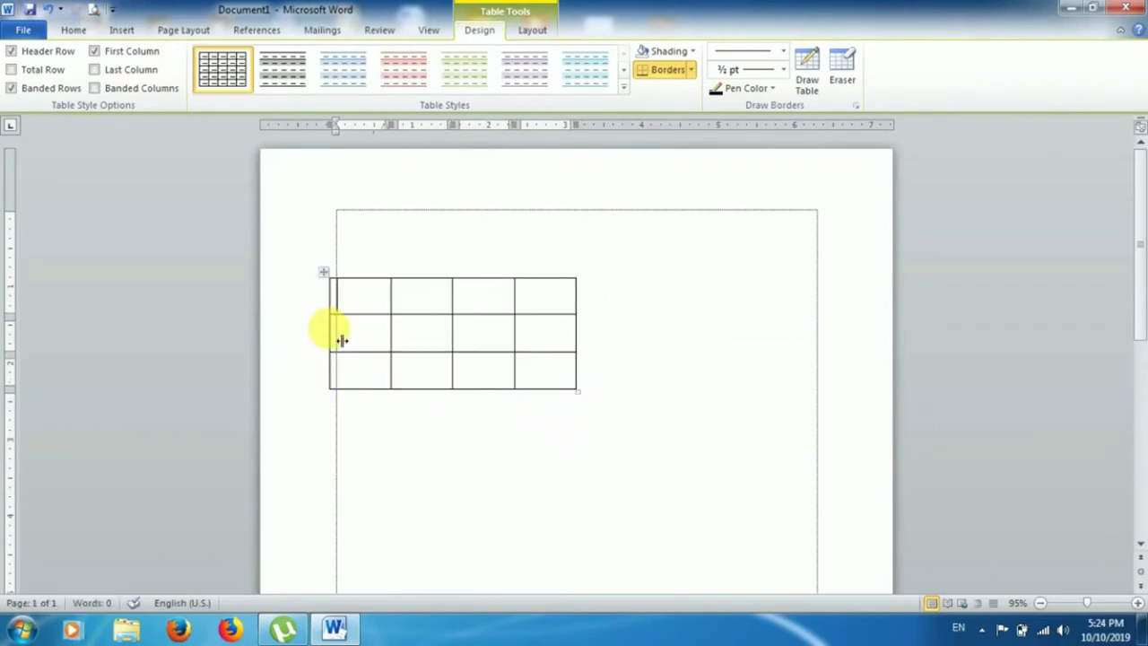
pyautogui.moveTo(342, 340); pyautogui.dragTo(357, 340)
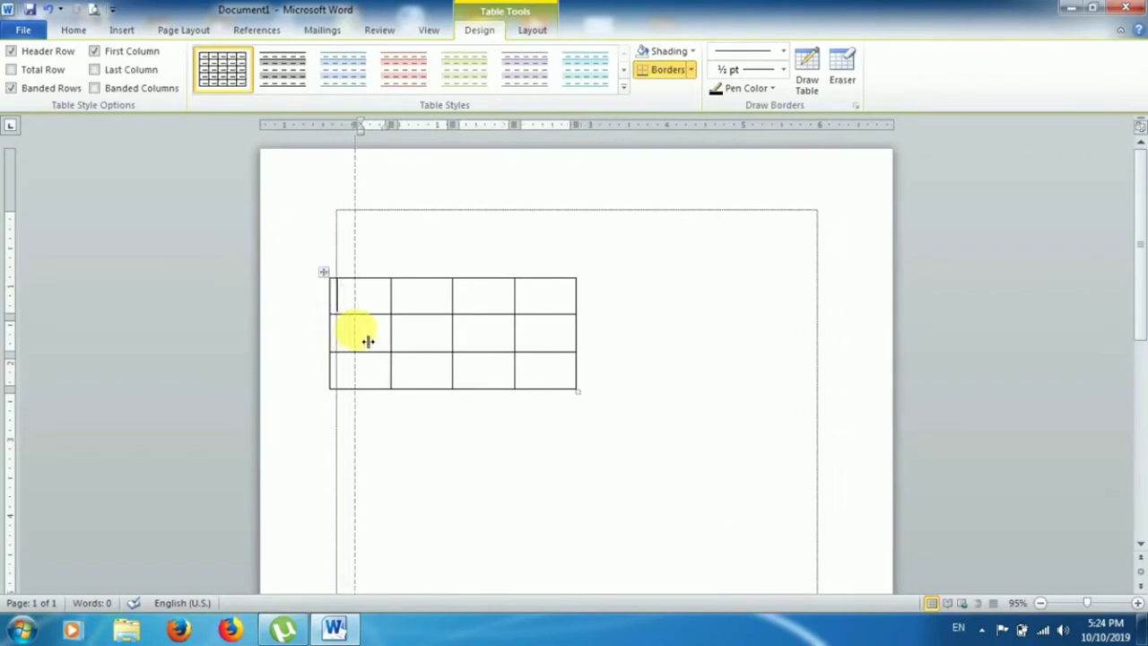
pyautogui.moveTo(401, 308); pyautogui.dragTo(408, 308)
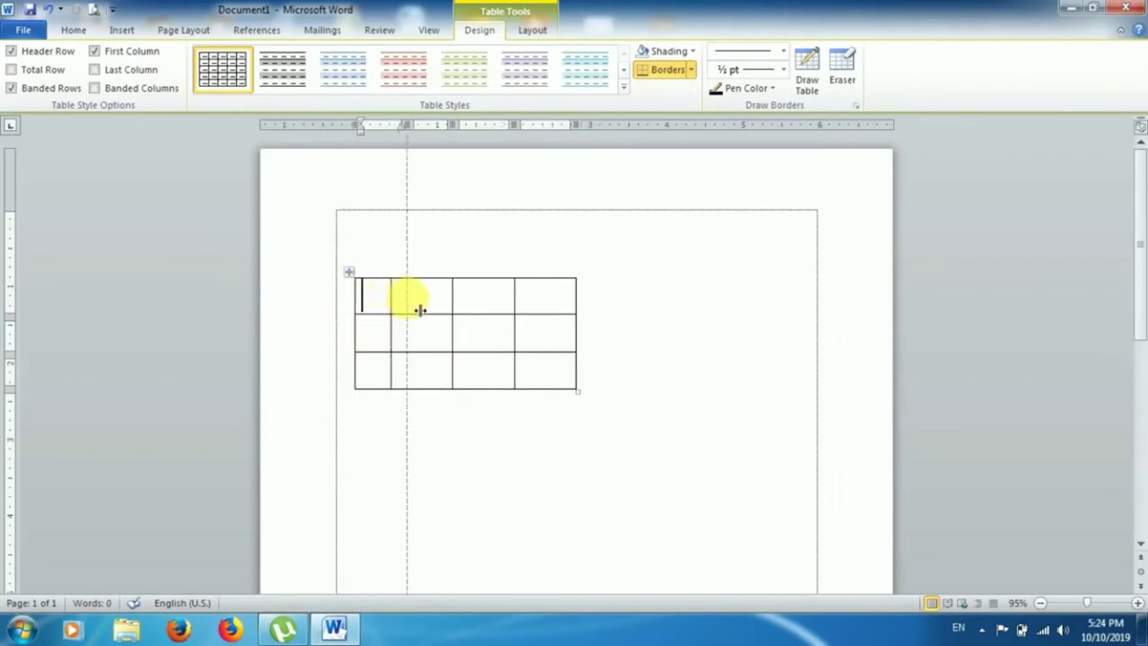
pyautogui.moveTo(576, 388); pyautogui.dragTo(724, 409)
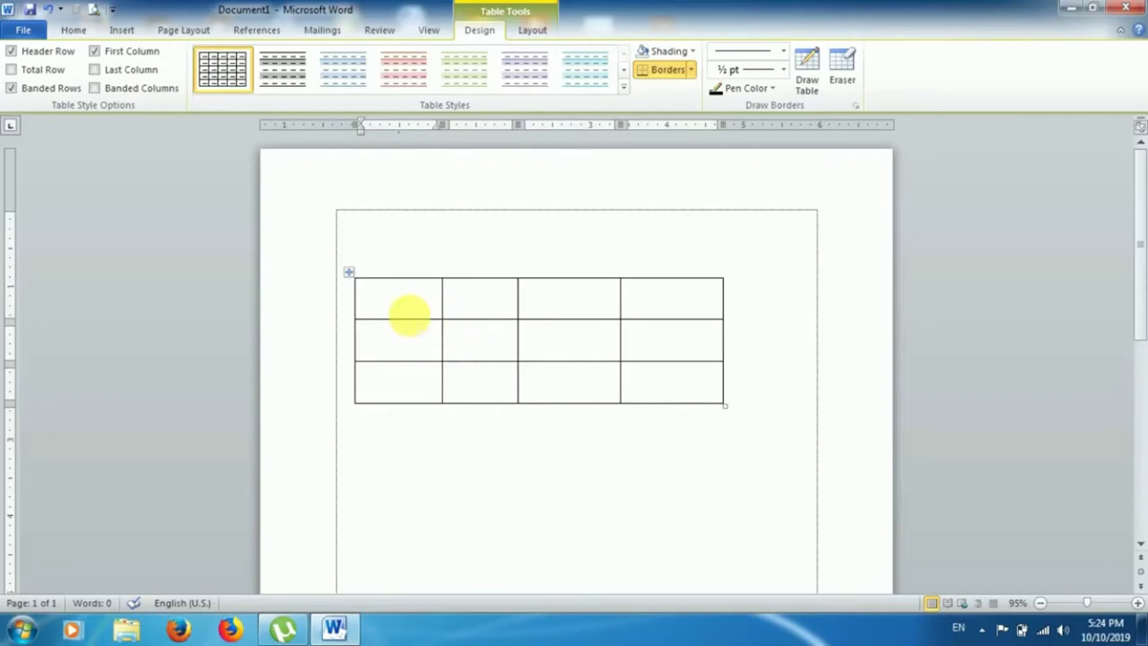
# - Type sfsd, sdfs, sdf and sdf across the table's top row
pyautogui.write('sfsd')
pyautogui.click(479, 303)
pyautogui.write('sdfs')
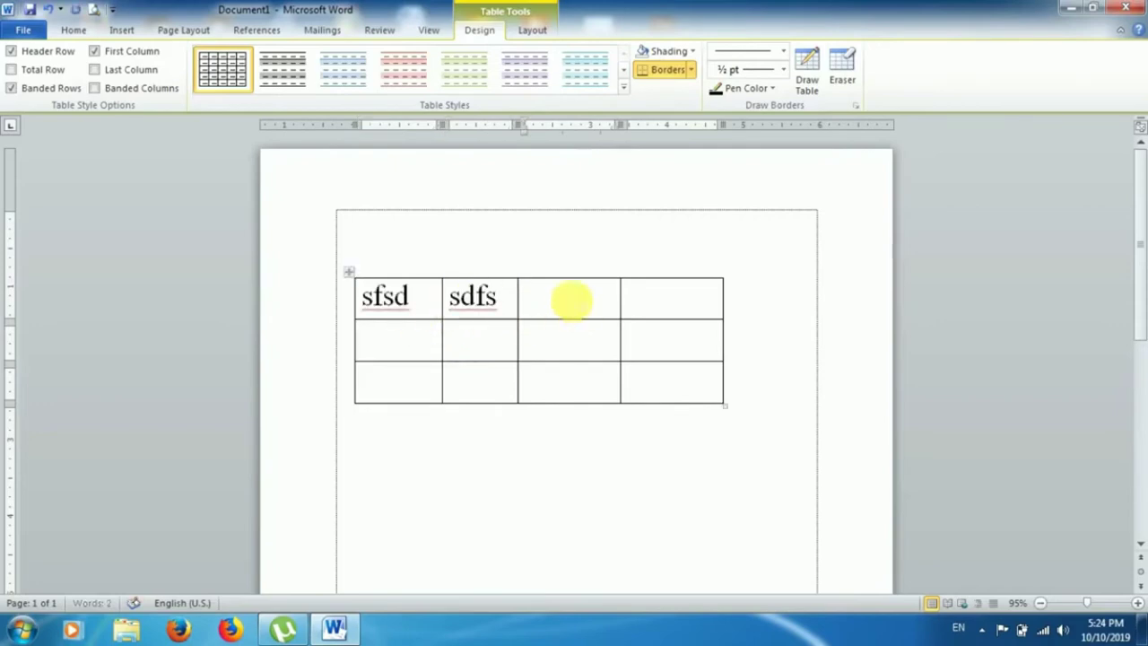
pyautogui.click(572, 302)
pyautogui.write('sdf')
pyautogui.click(681, 308)
pyautogui.write('sdf')
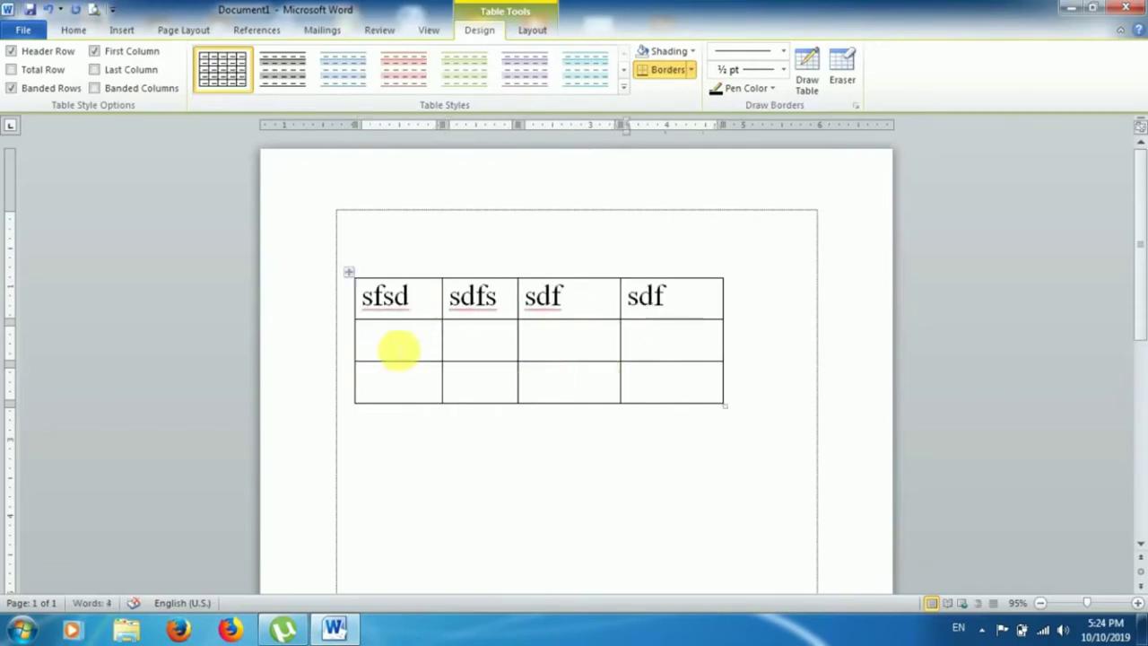
# - Enter f and d in the first cells of rows 2 and 3
pyautogui.click(398, 350)
pyautogui.write('s')
pyautogui.press('BackSpace')
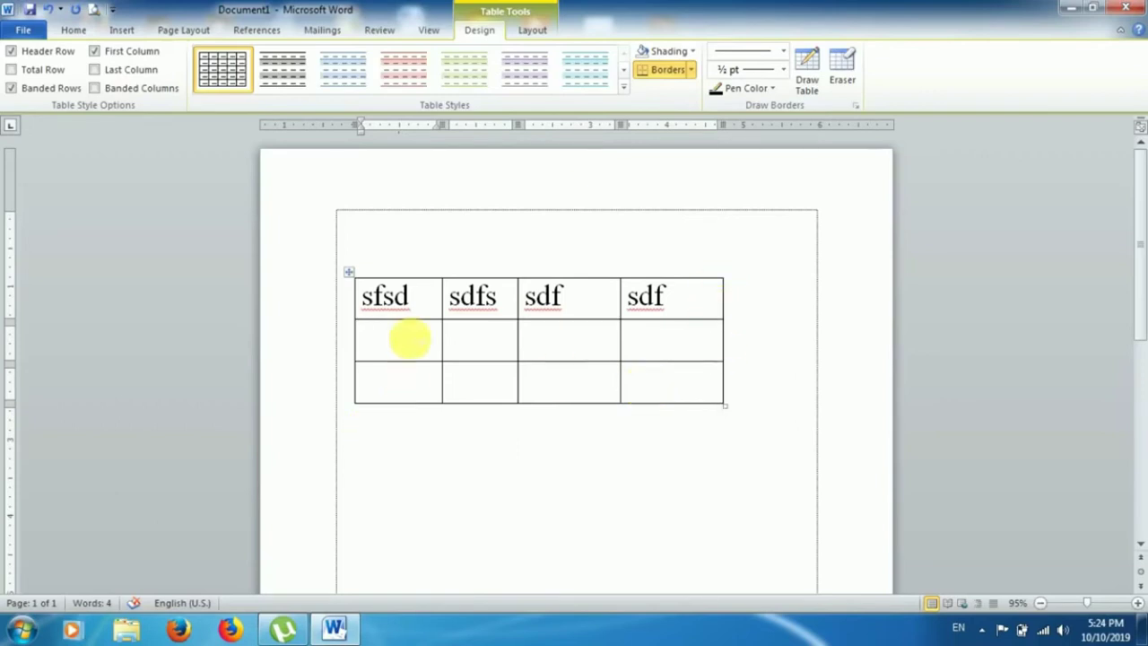
pyautogui.write('f')
pyautogui.click(384, 381)
pyautogui.write('d')
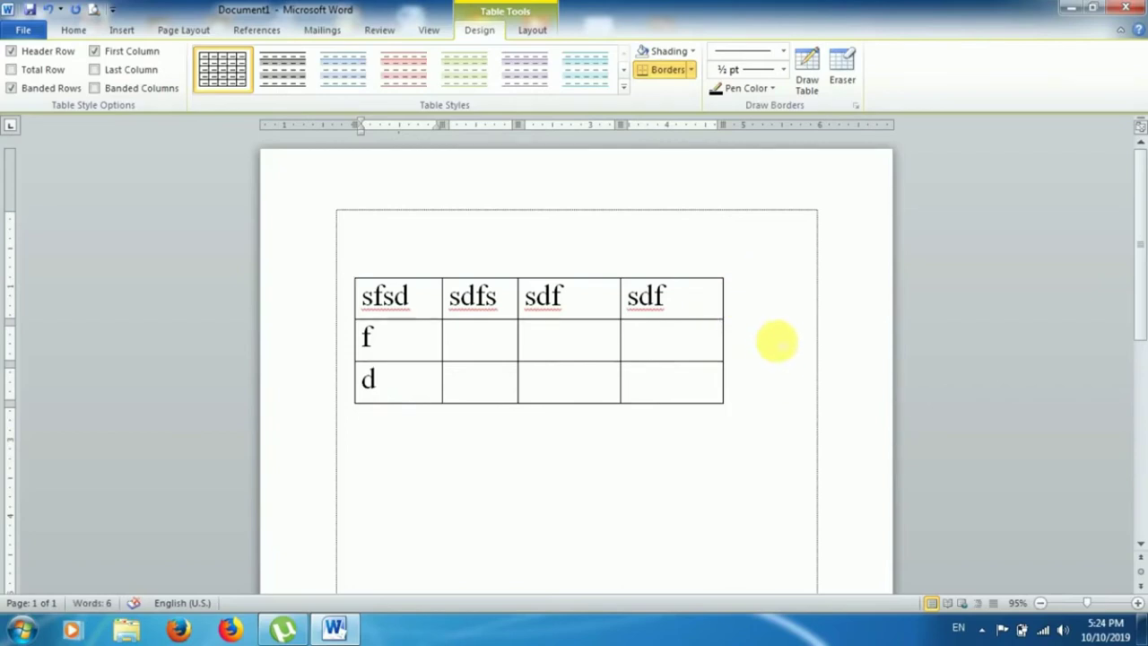
pyautogui.click(689, 303)
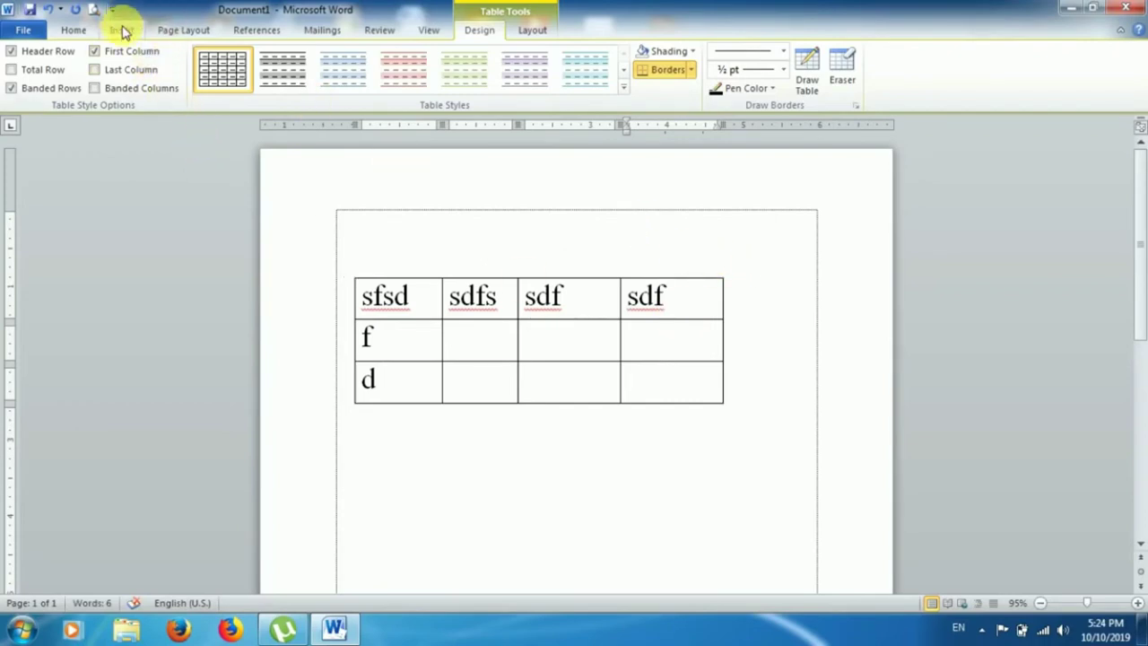
# - Insert an empty column to the right of the last sdf column, making five columns
pyautogui.click(123, 32)
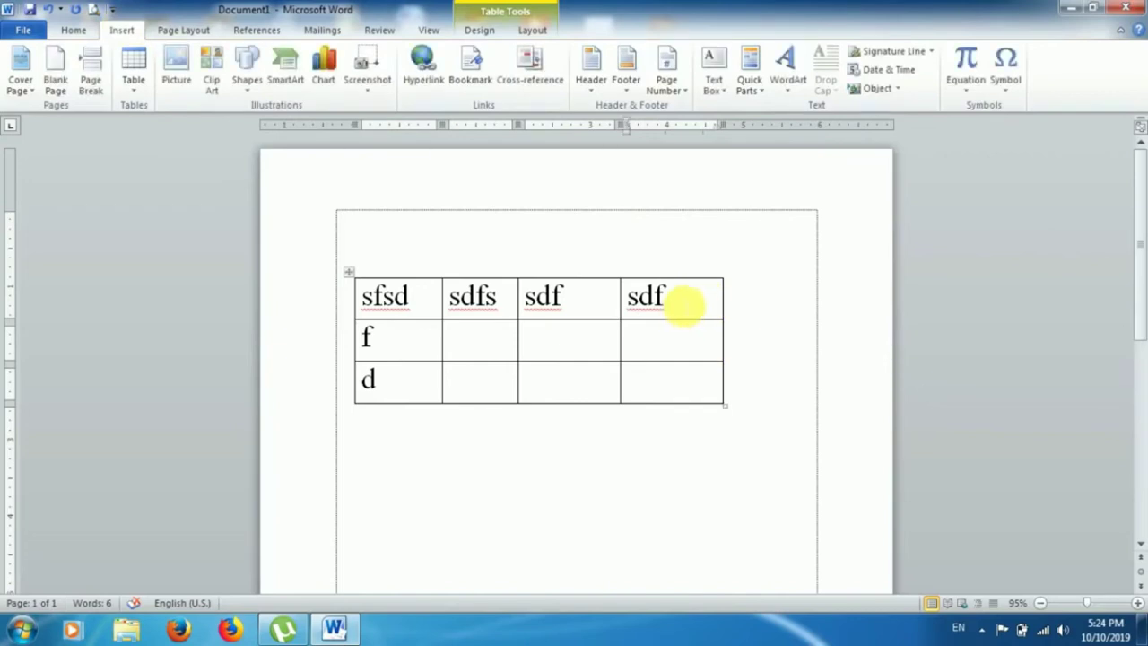
pyautogui.rightClick(680, 305)
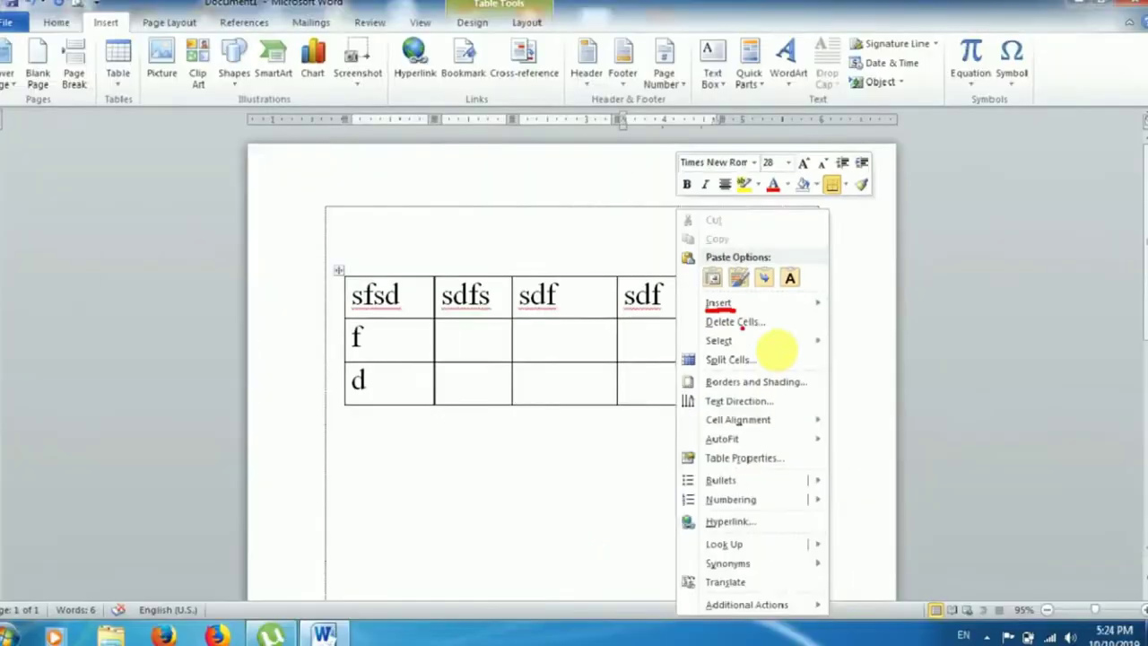
pyautogui.press('Escape')
pyautogui.rightClick(704, 306)
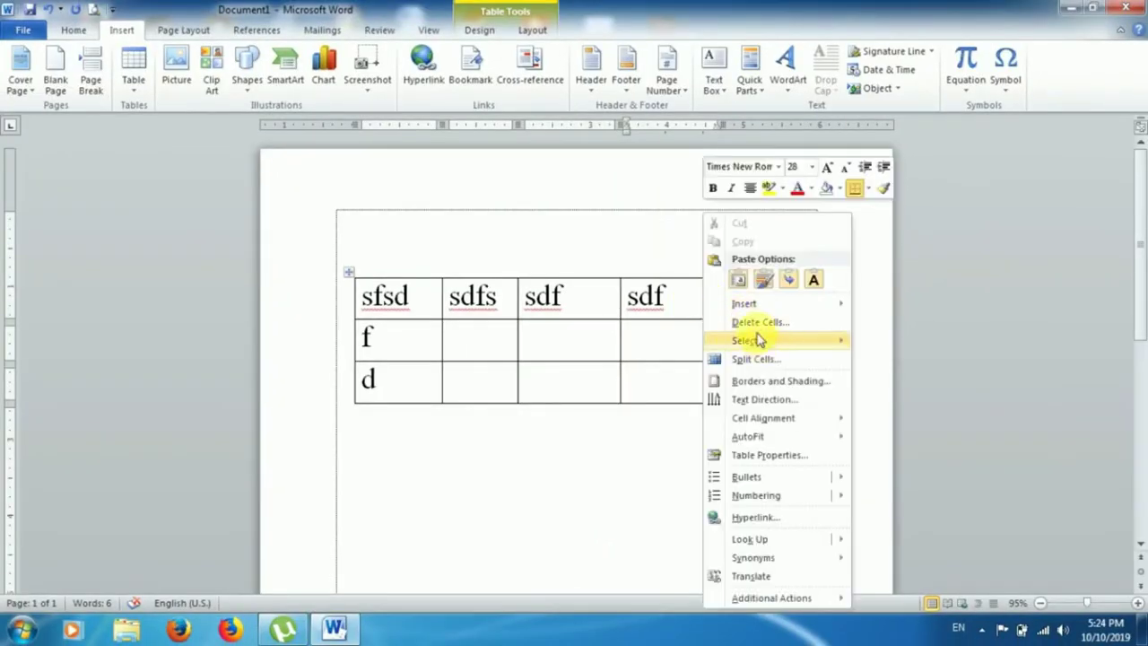
pyautogui.moveTo(751, 307)
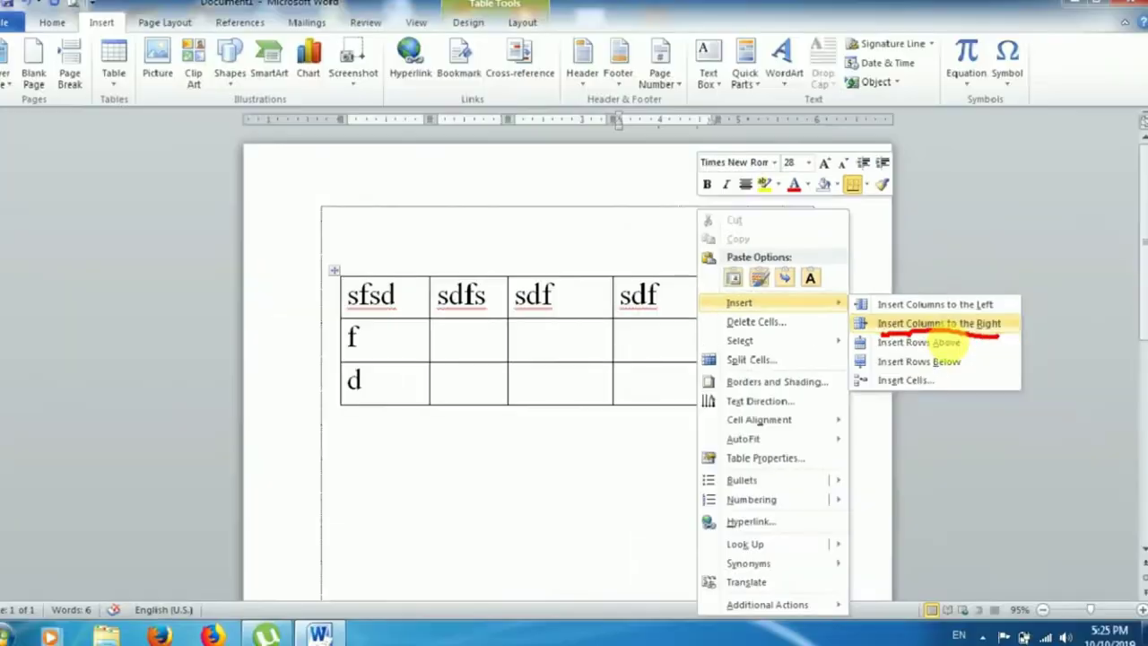
pyautogui.click(915, 309)
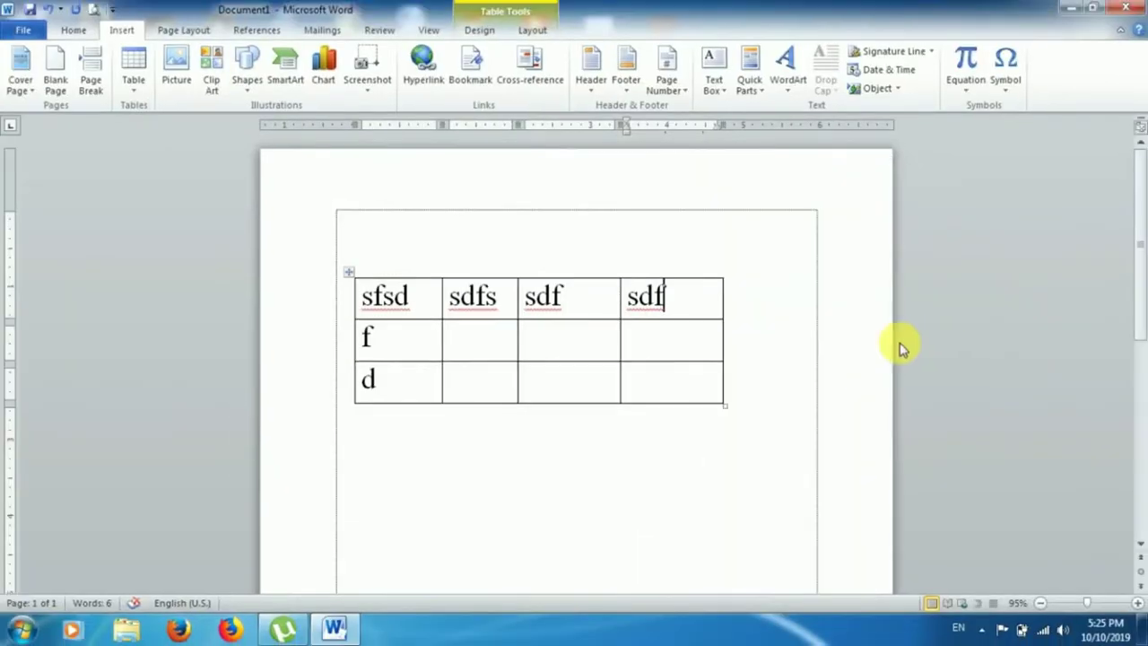
pyautogui.rightClick(701, 312)
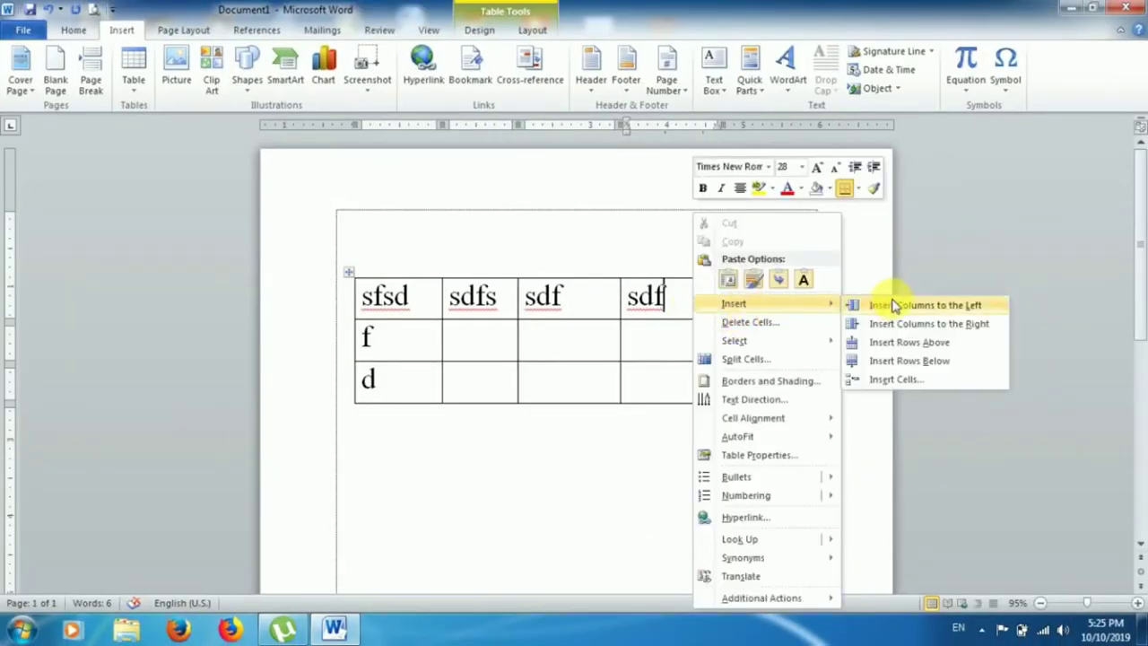
pyautogui.click(919, 324)
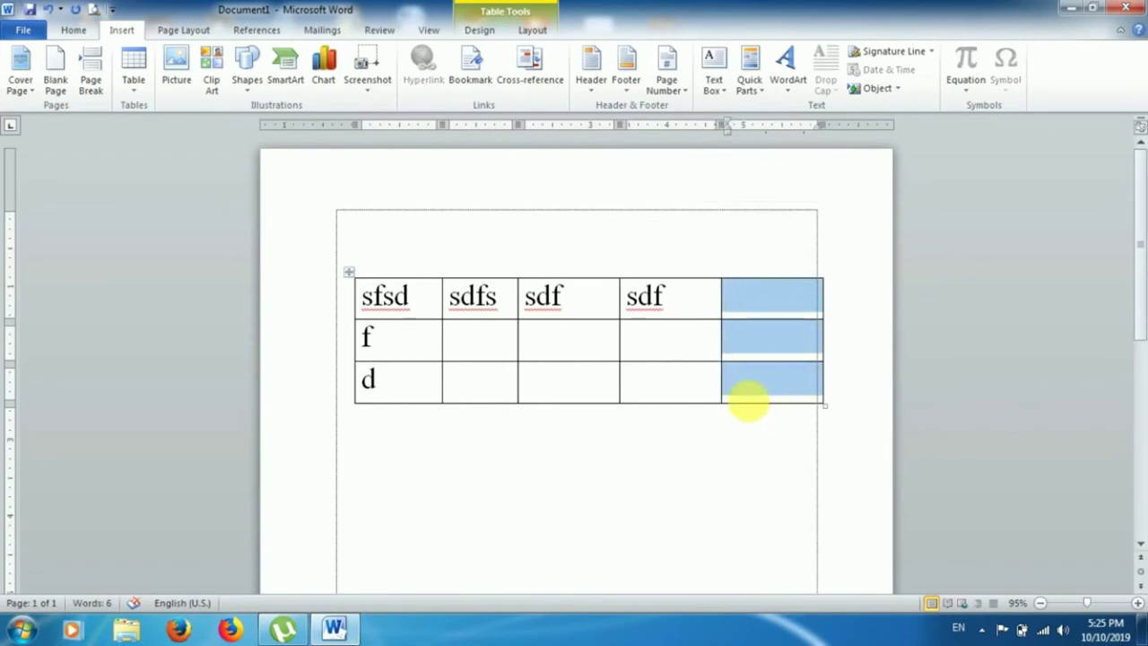
pyautogui.click(744, 394)
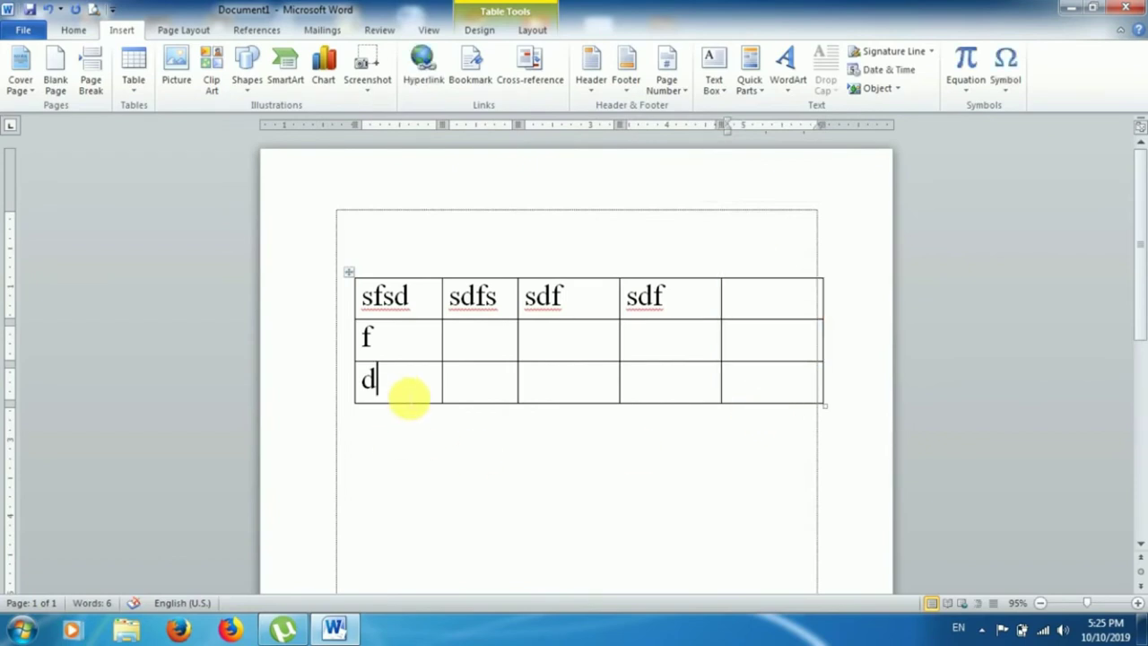
# - Insert one empty row below the table's third row
pyautogui.rightClick(391, 389)
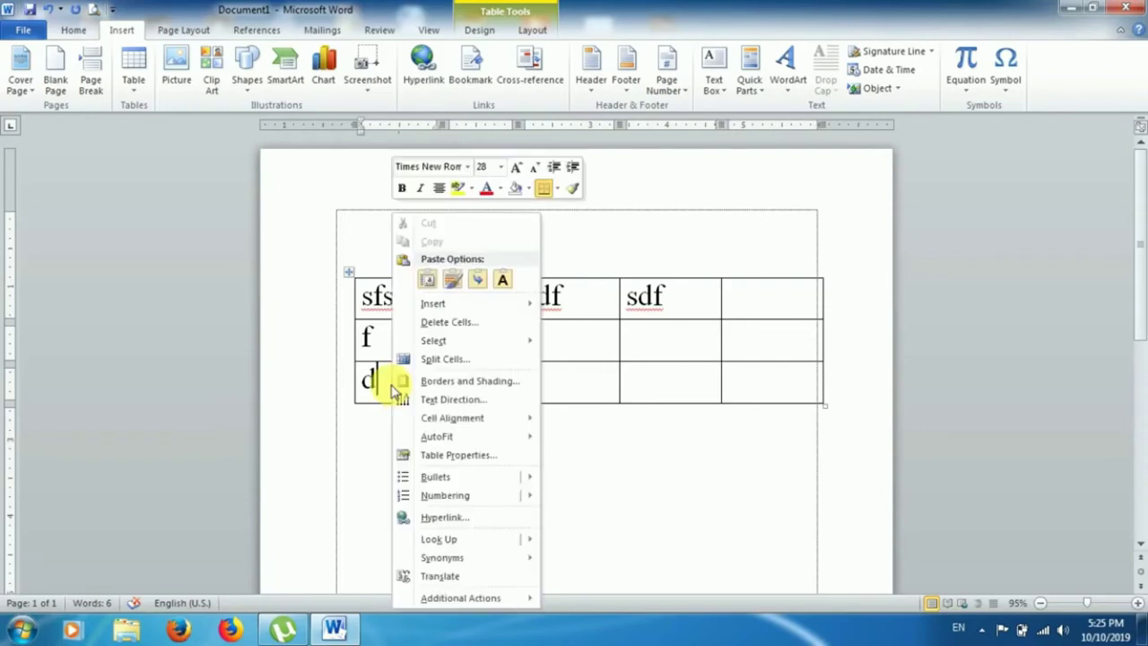
pyautogui.moveTo(453, 307)
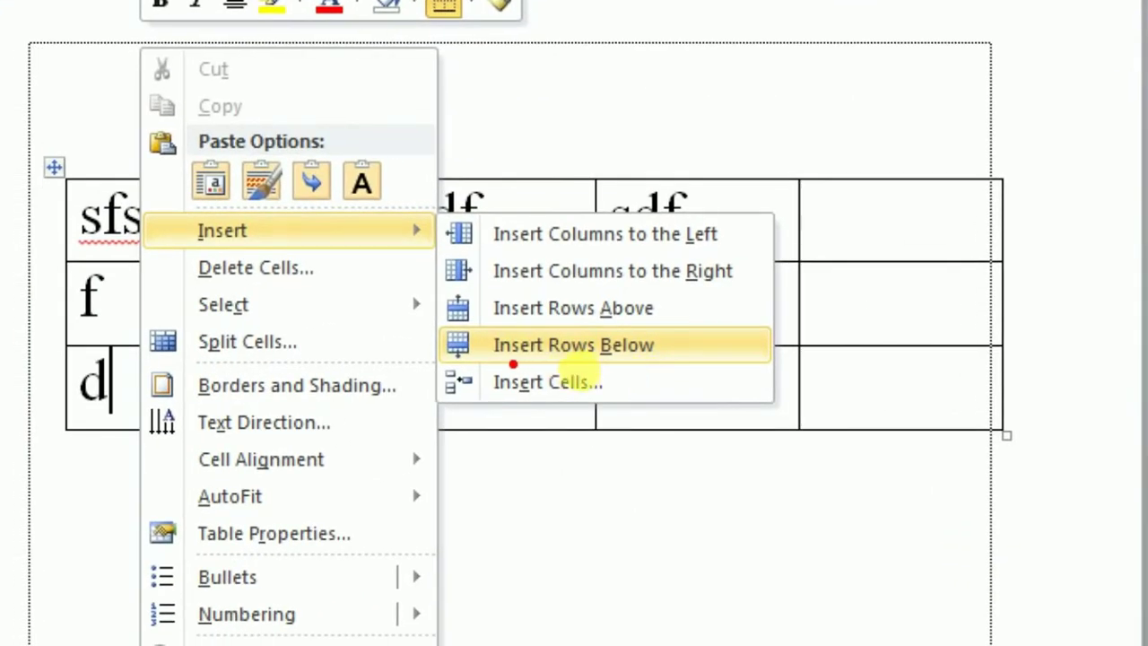
pyautogui.moveTo(512, 364); pyautogui.dragTo(666, 365)
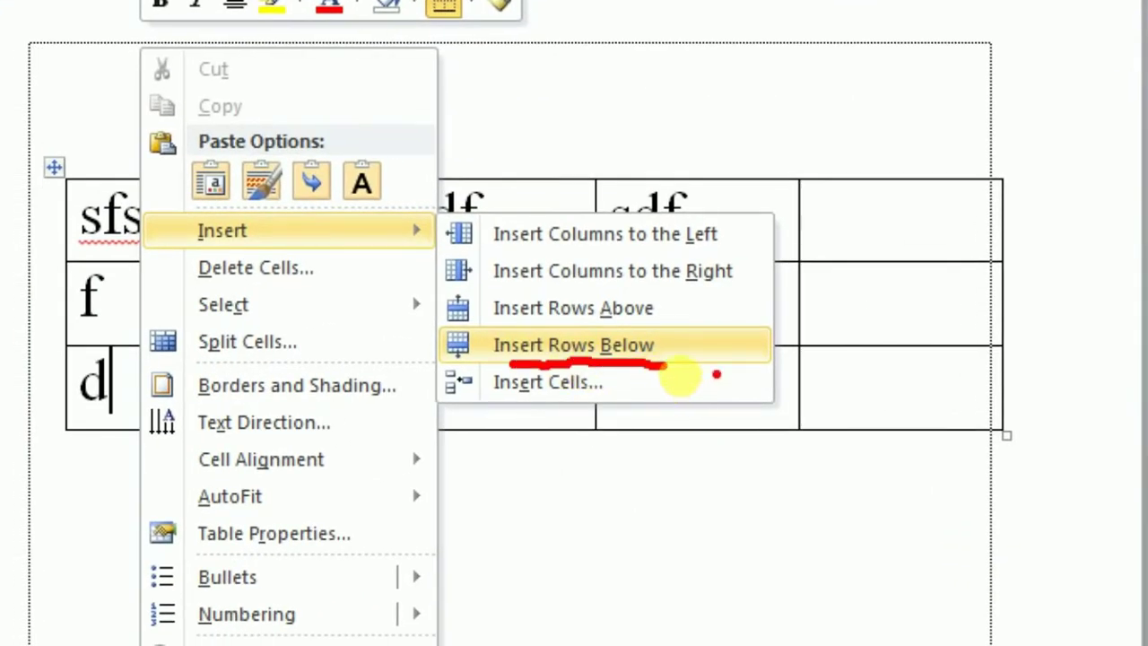
pyautogui.press('Escape')
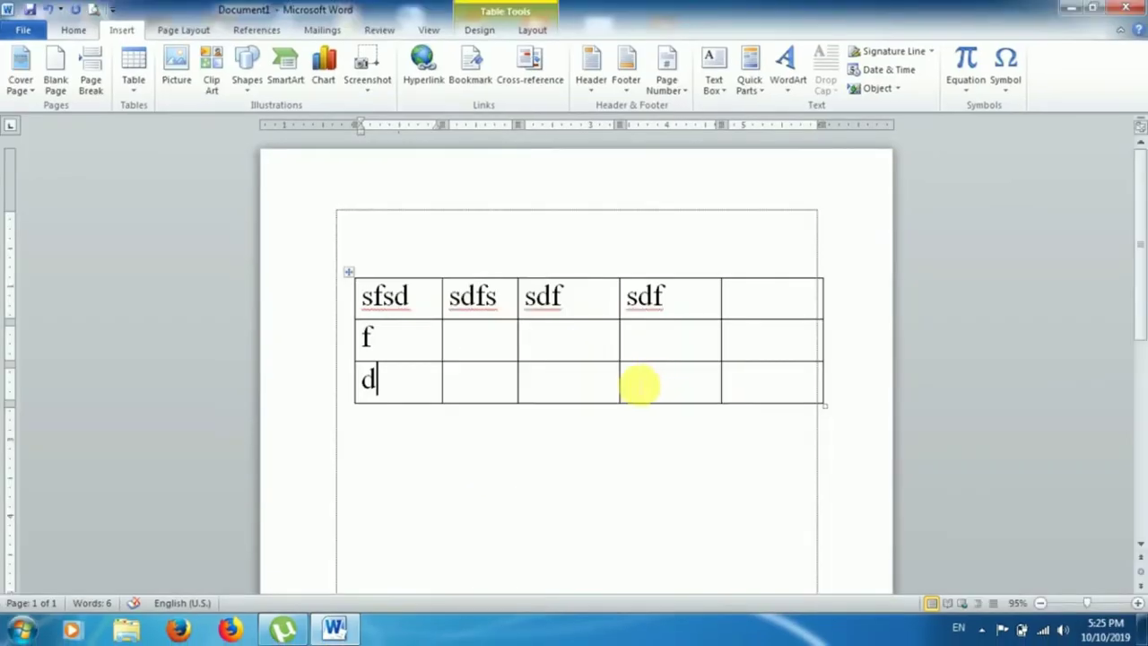
pyautogui.rightClick(415, 377)
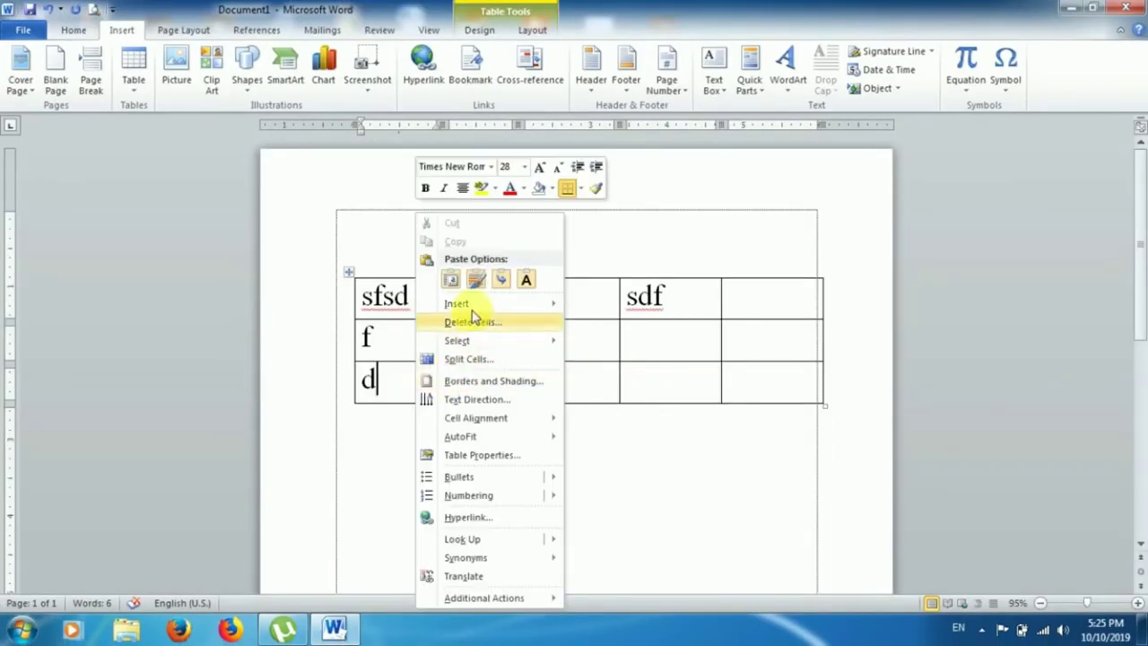
pyautogui.moveTo(512, 305)
pyautogui.click(673, 360)
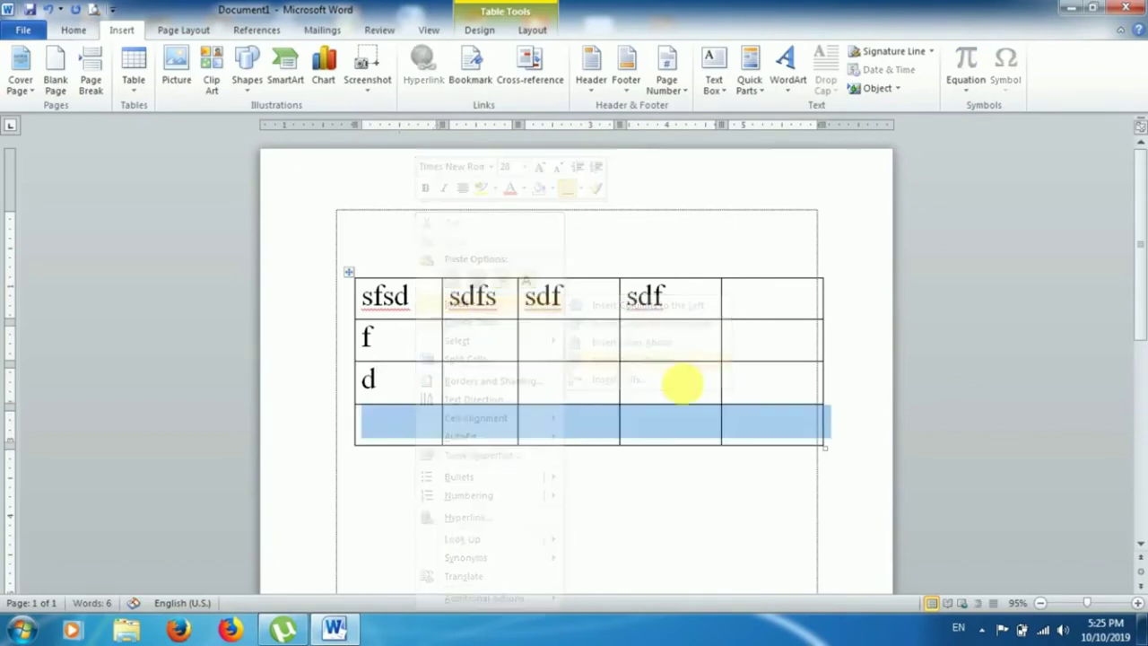
pyautogui.click(692, 487)
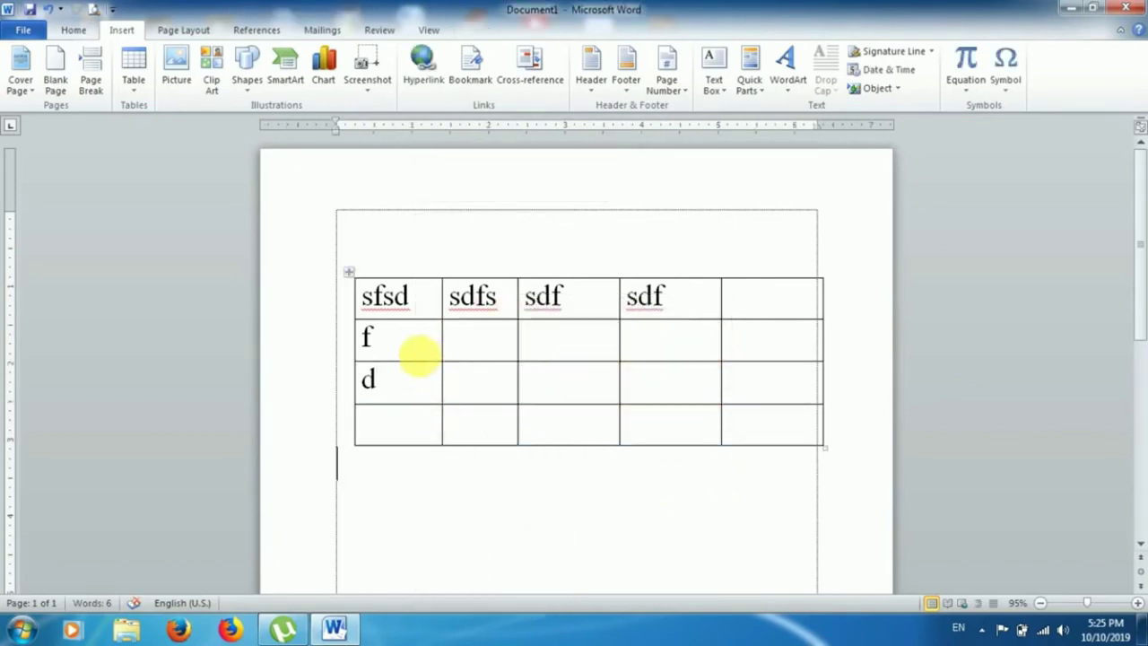
# - Select three rows and insert three more empty rows below, giving seven rows
pyautogui.moveTo(420, 341); pyautogui.dragTo(775, 423)
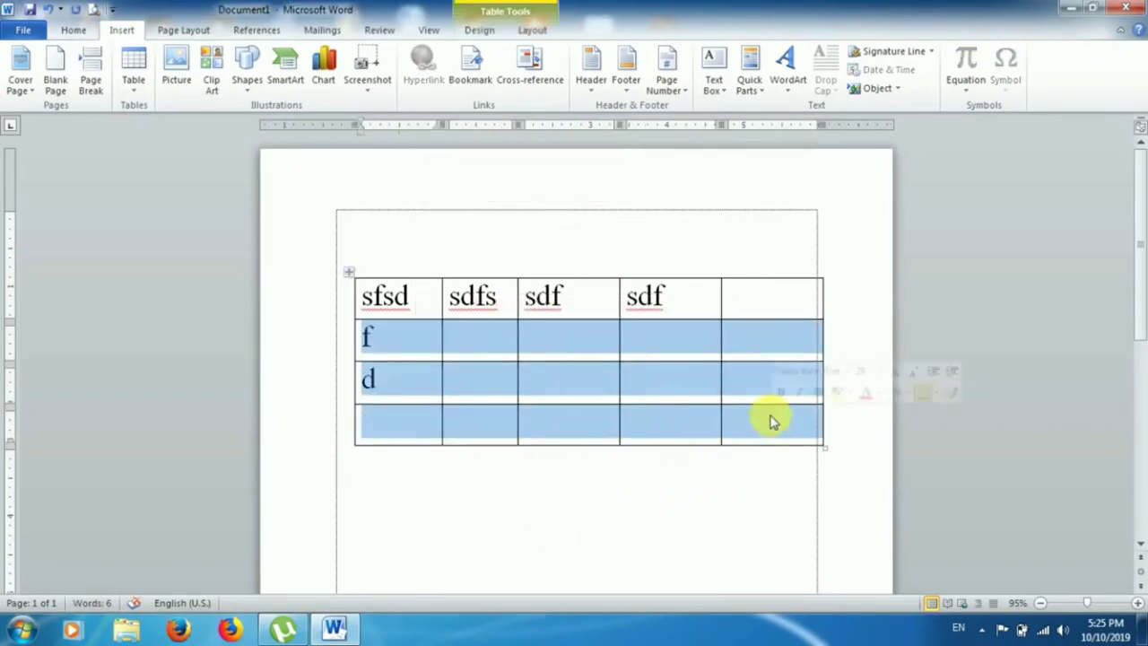
pyautogui.rightClick(561, 425)
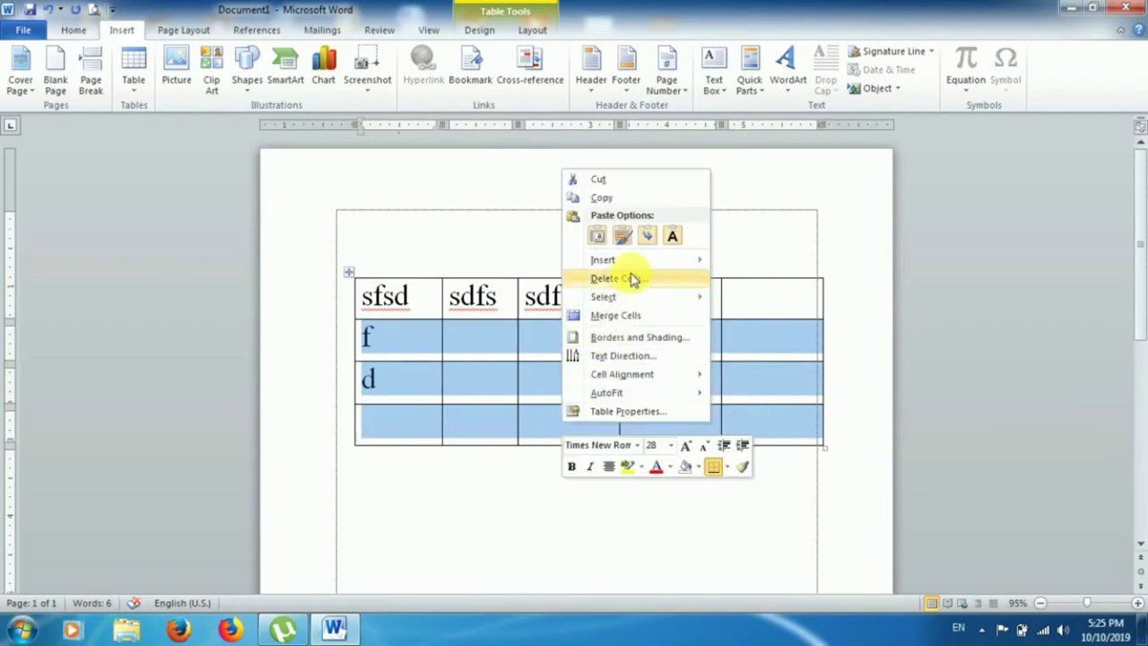
pyautogui.moveTo(640, 269)
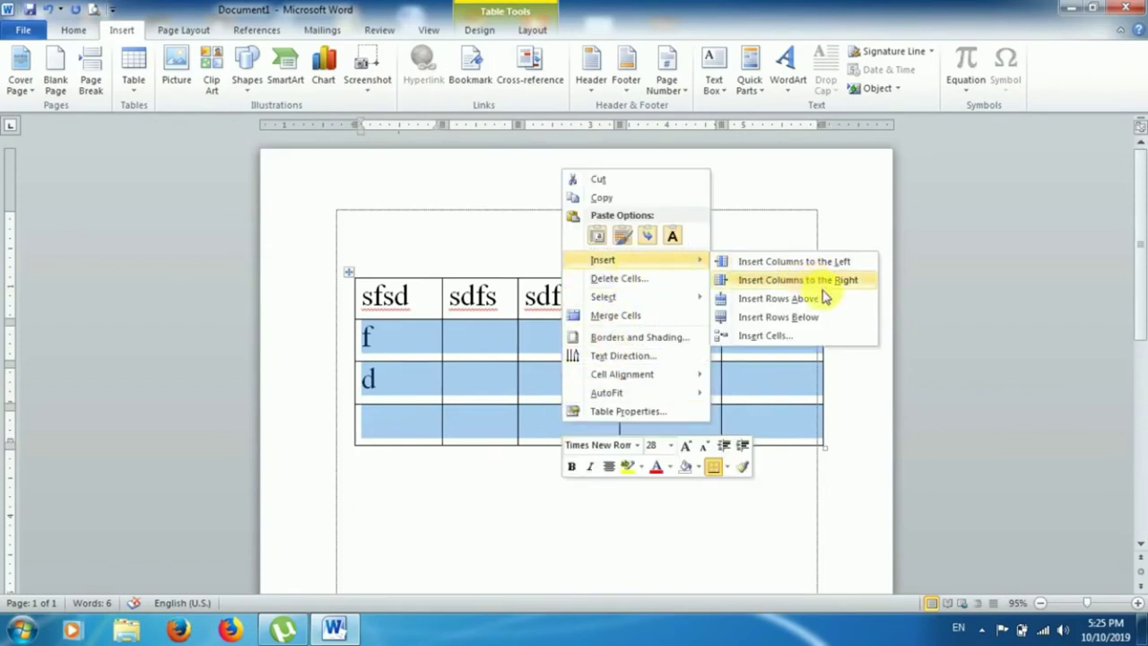
pyautogui.click(825, 327)
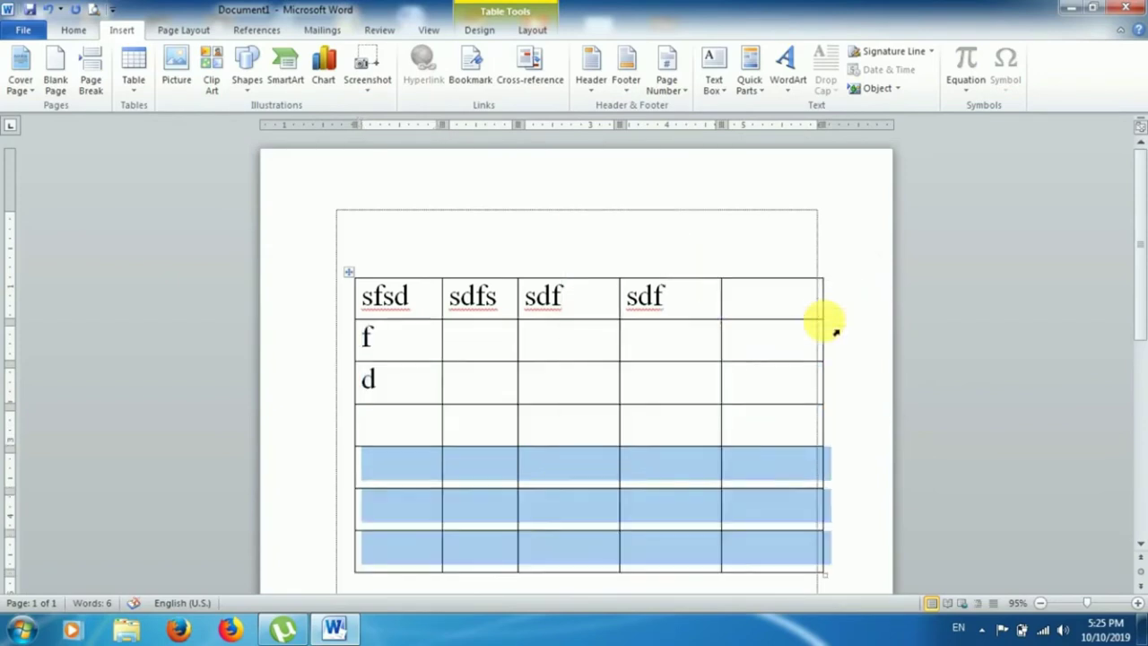
pyautogui.click(684, 410)
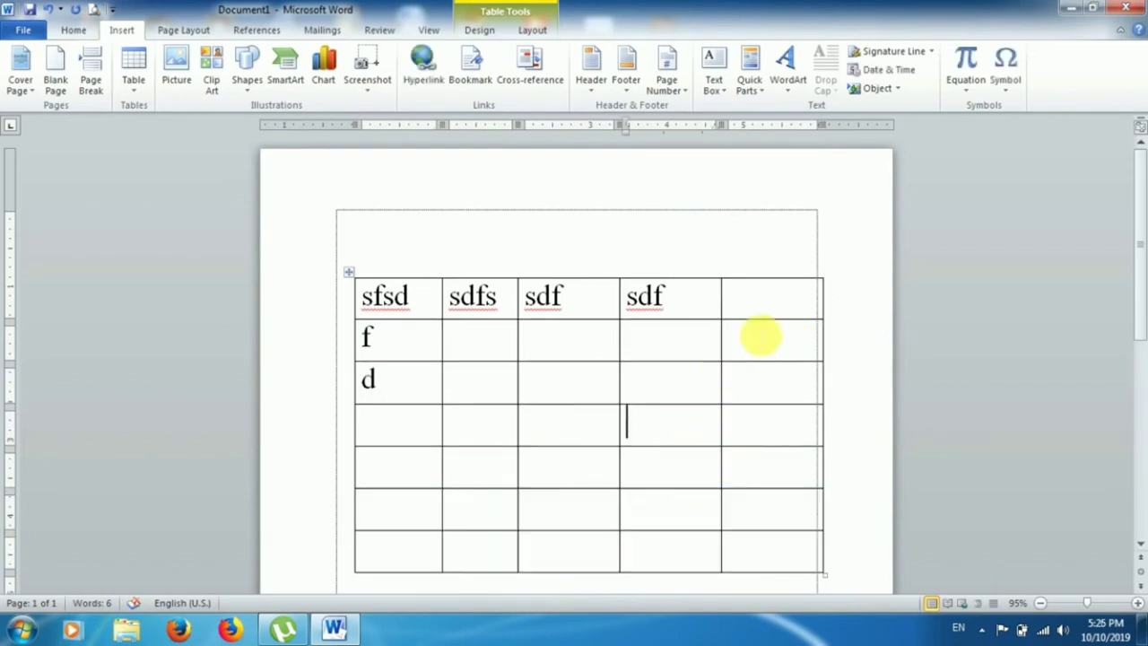
# - Delete the fourth and fifth columns, including the second sdf, leaving three columns
pyautogui.moveTo(638, 296)
pyautogui.mouseDown()
pyautogui.moveTo(691, 439)
pyautogui.moveTo(779, 553)
pyautogui.mouseUp()
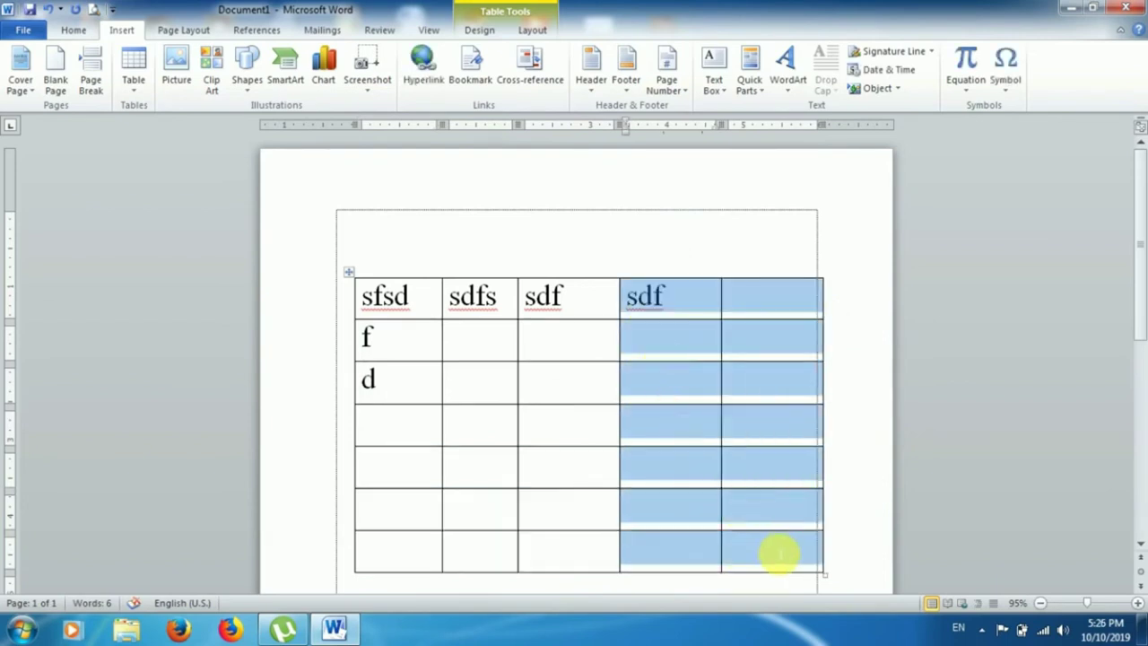
pyautogui.click(661, 459)
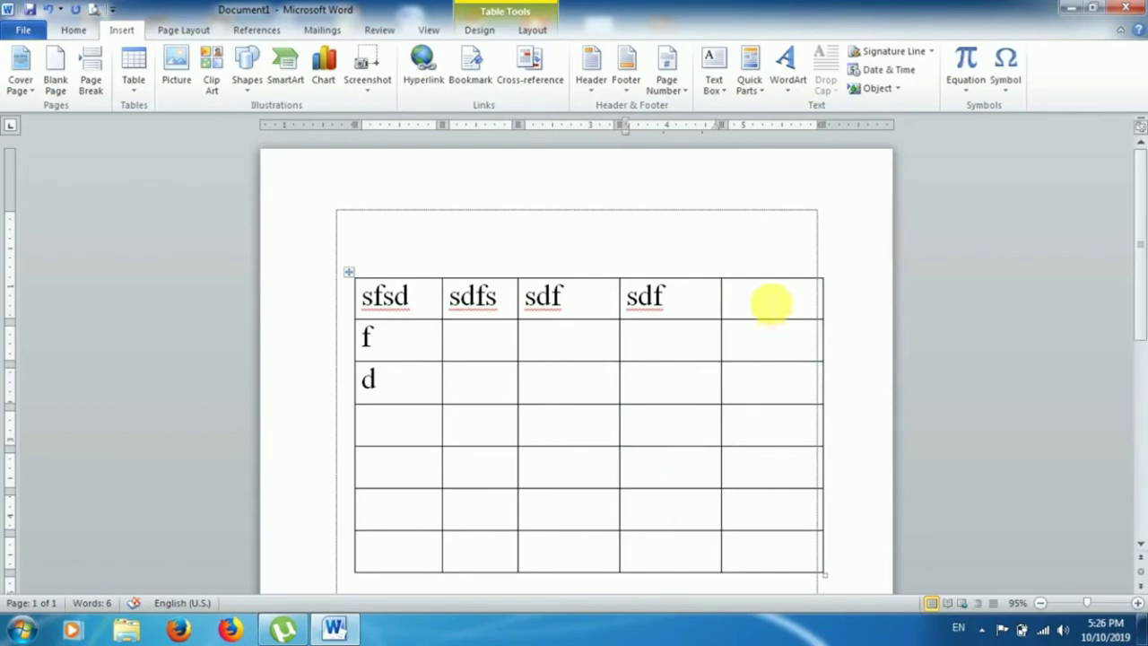
pyautogui.click(765, 301)
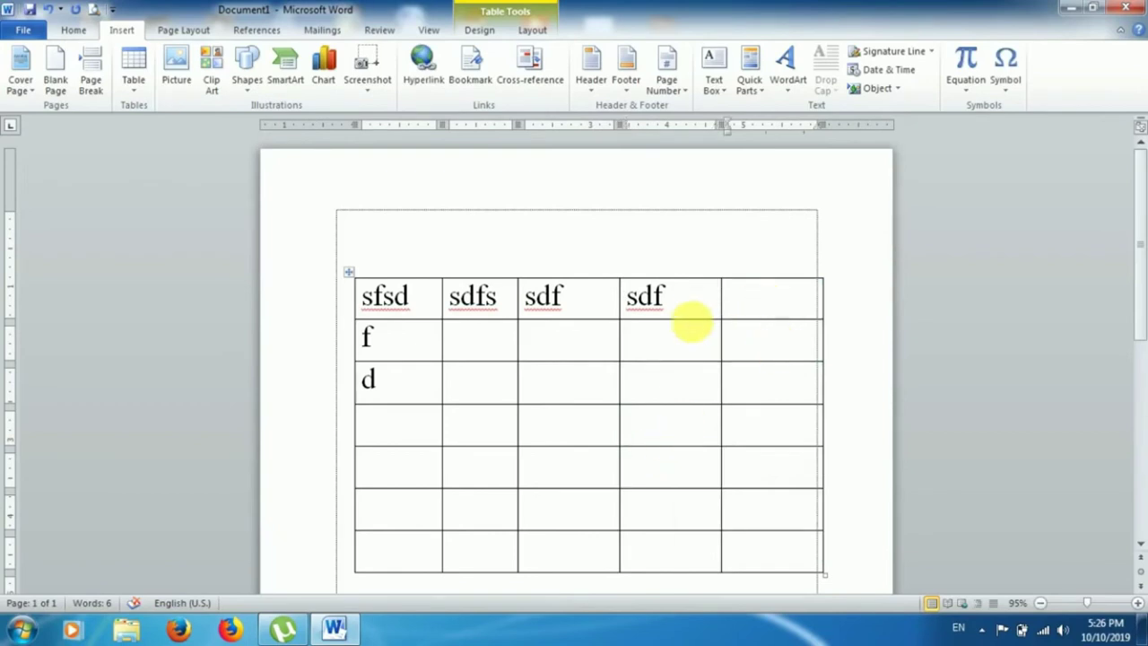
pyautogui.moveTo(692, 302)
pyautogui.mouseDown()
pyautogui.moveTo(773, 475)
pyautogui.moveTo(768, 567)
pyautogui.mouseUp()
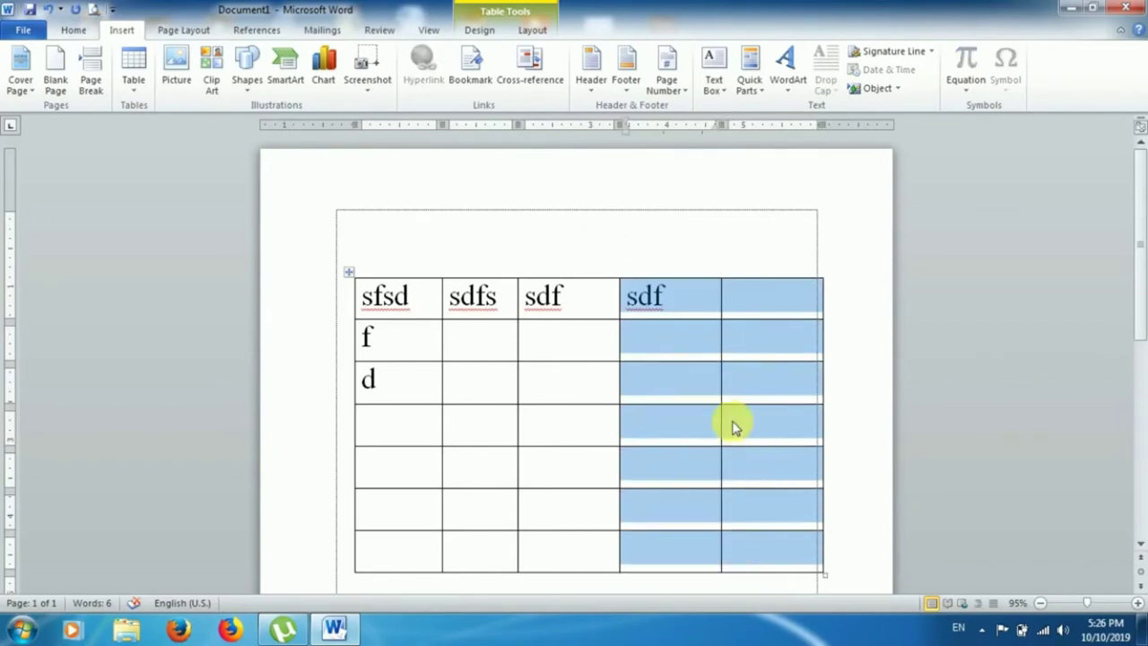
pyautogui.rightClick(686, 302)
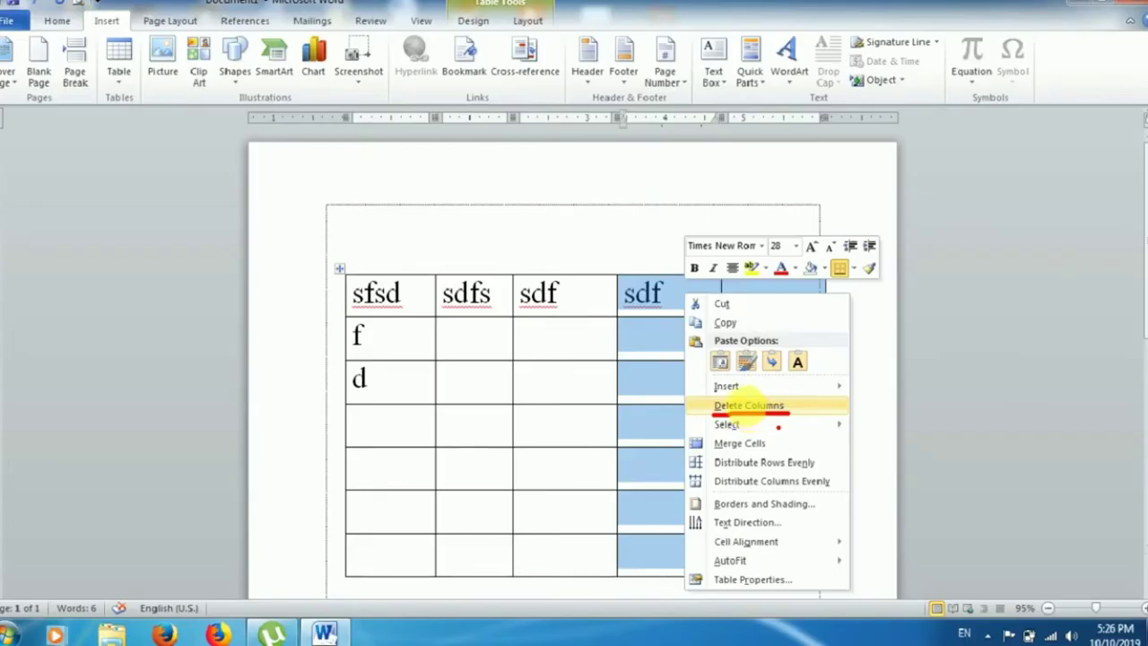
pyautogui.press('Escape')
pyautogui.rightClick(679, 339)
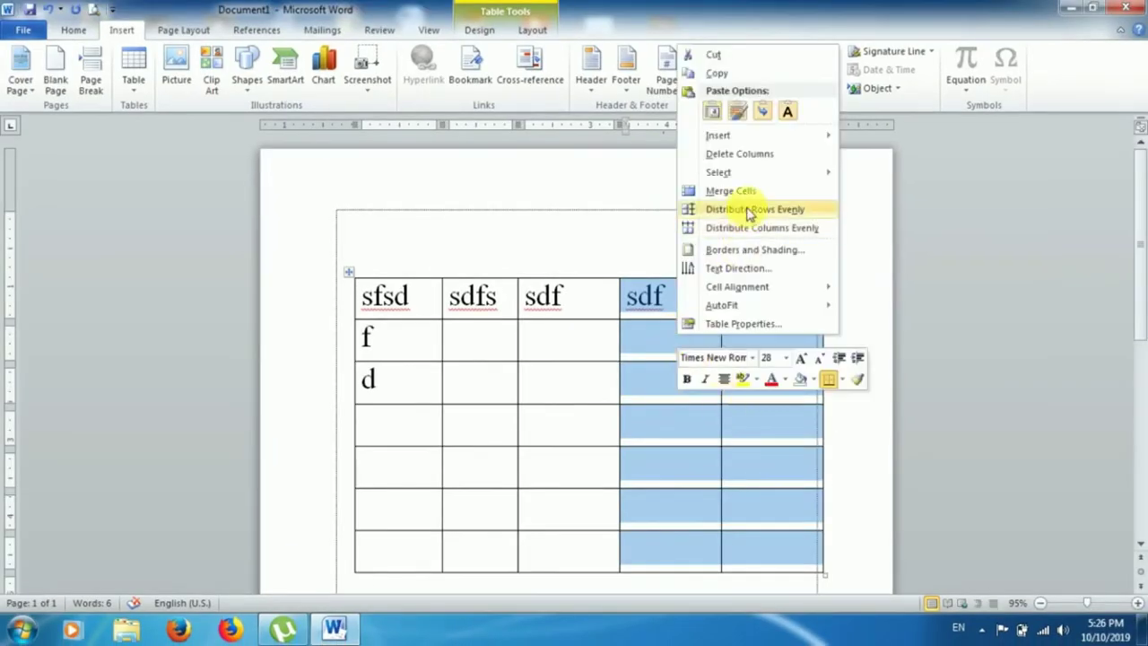
pyautogui.click(741, 154)
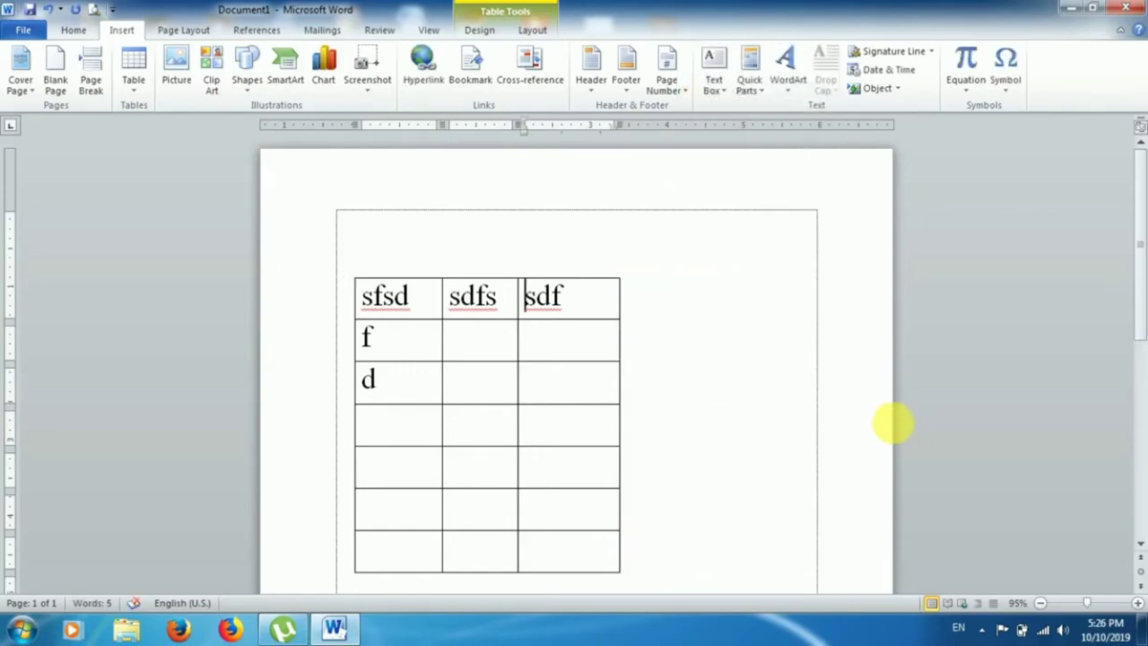
# - Remove the four empty bottom rows using Delete Cells with 'Delete entire row'
pyautogui.moveTo(404, 429); pyautogui.dragTo(592, 555)
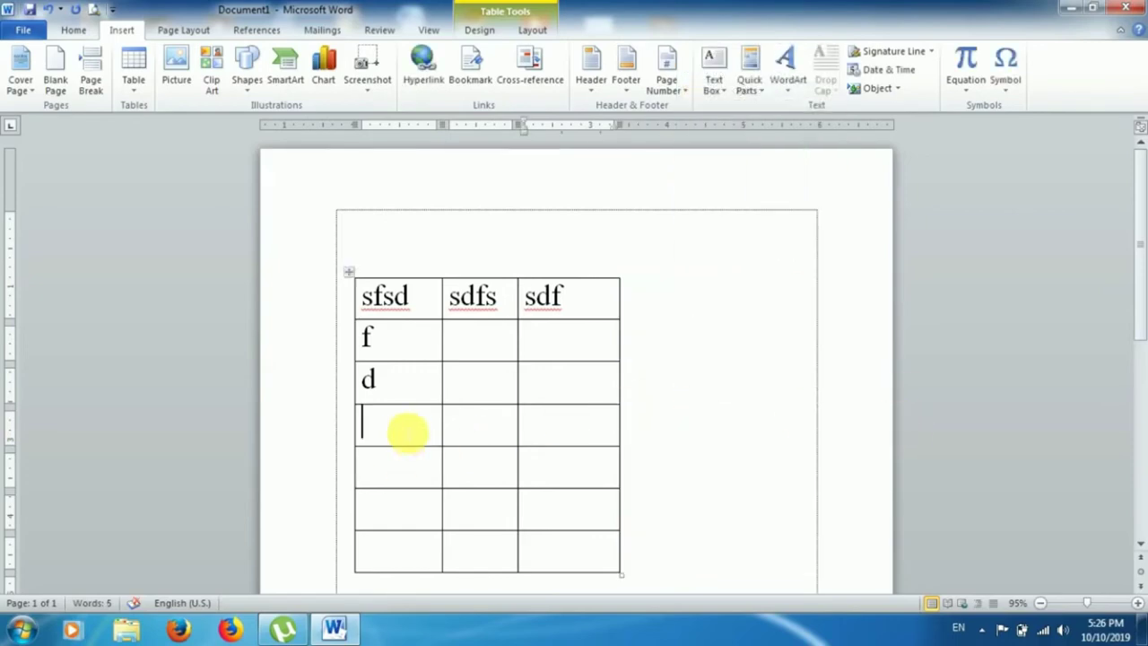
pyautogui.rightClick(588, 552)
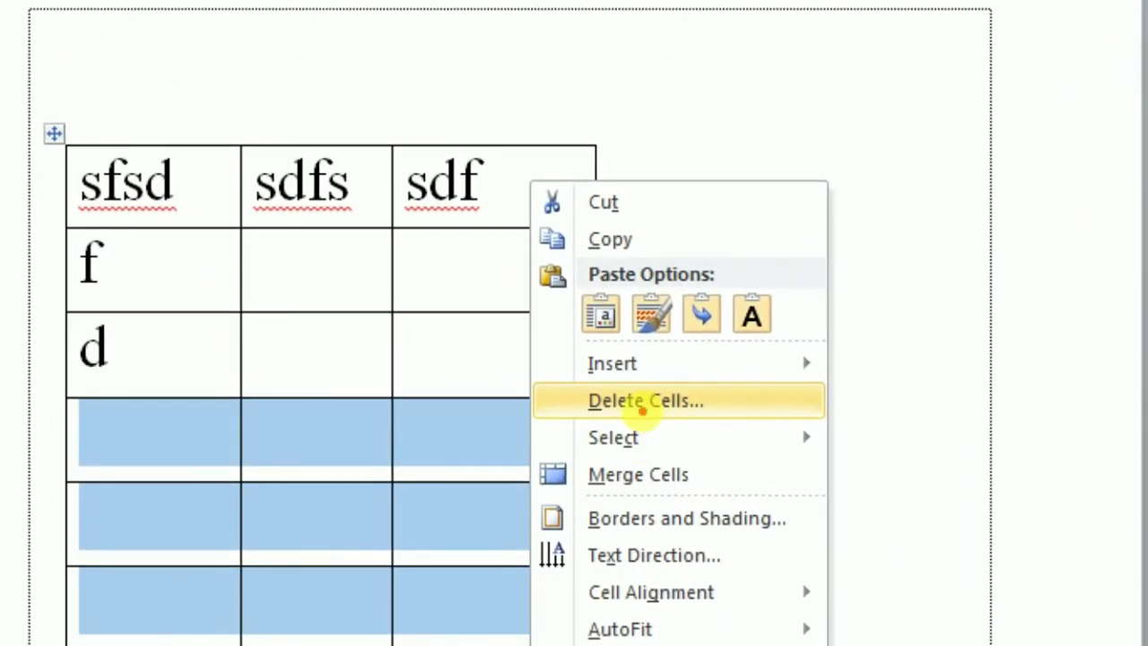
pyautogui.moveTo(603, 421); pyautogui.dragTo(693, 421)
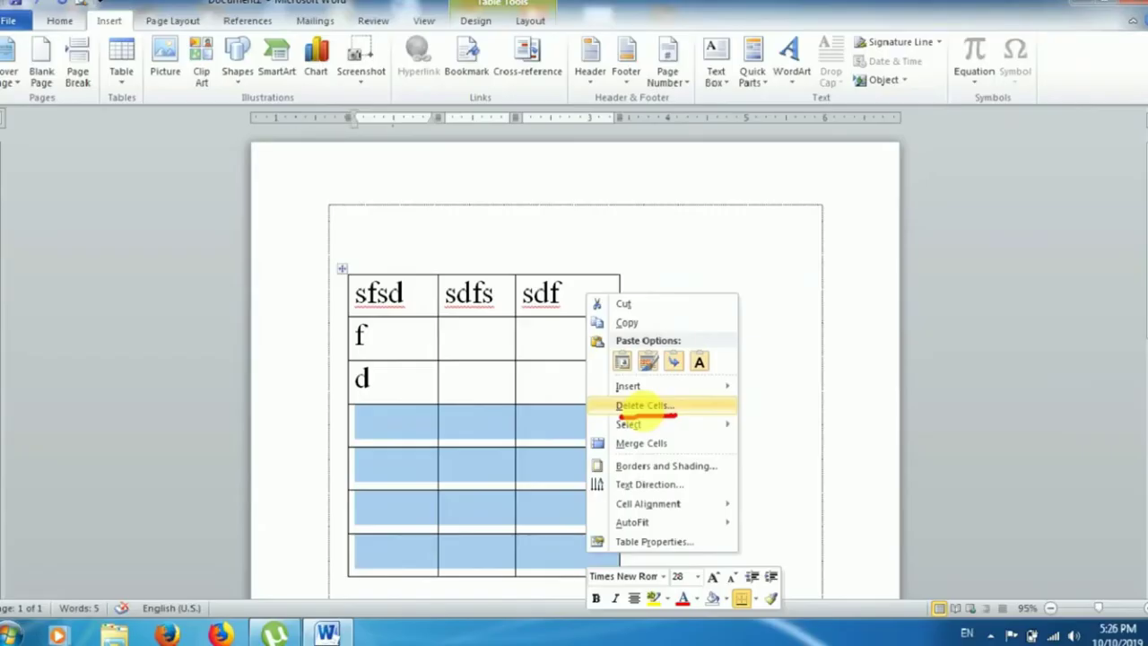
pyautogui.press('Escape')
pyautogui.rightClick(589, 422)
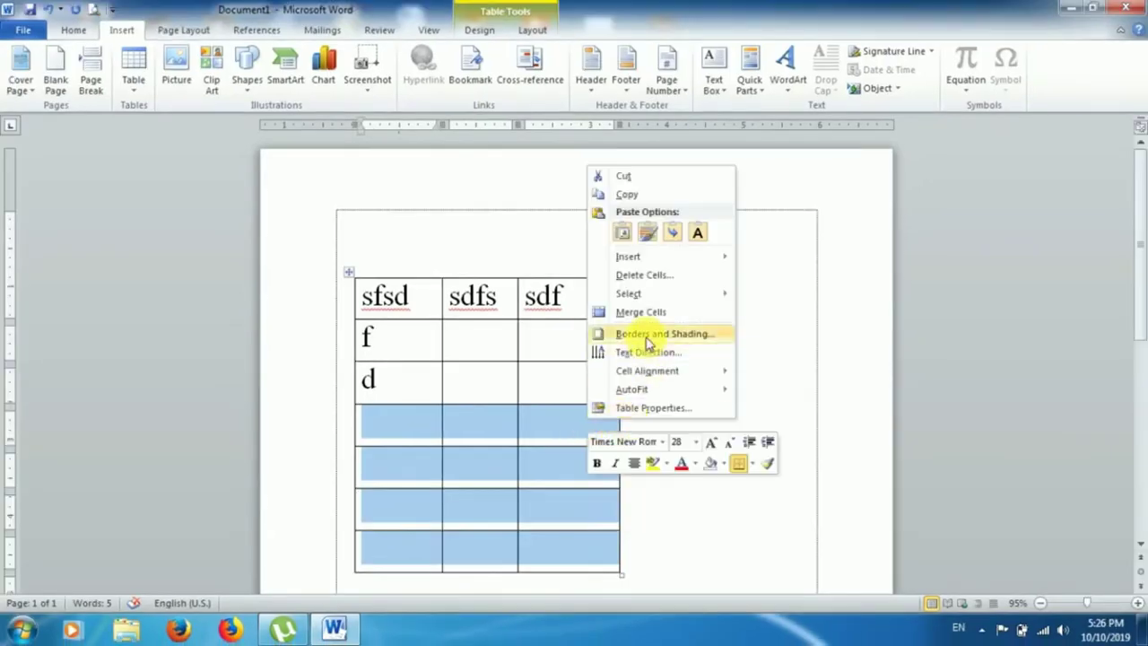
pyautogui.click(646, 275)
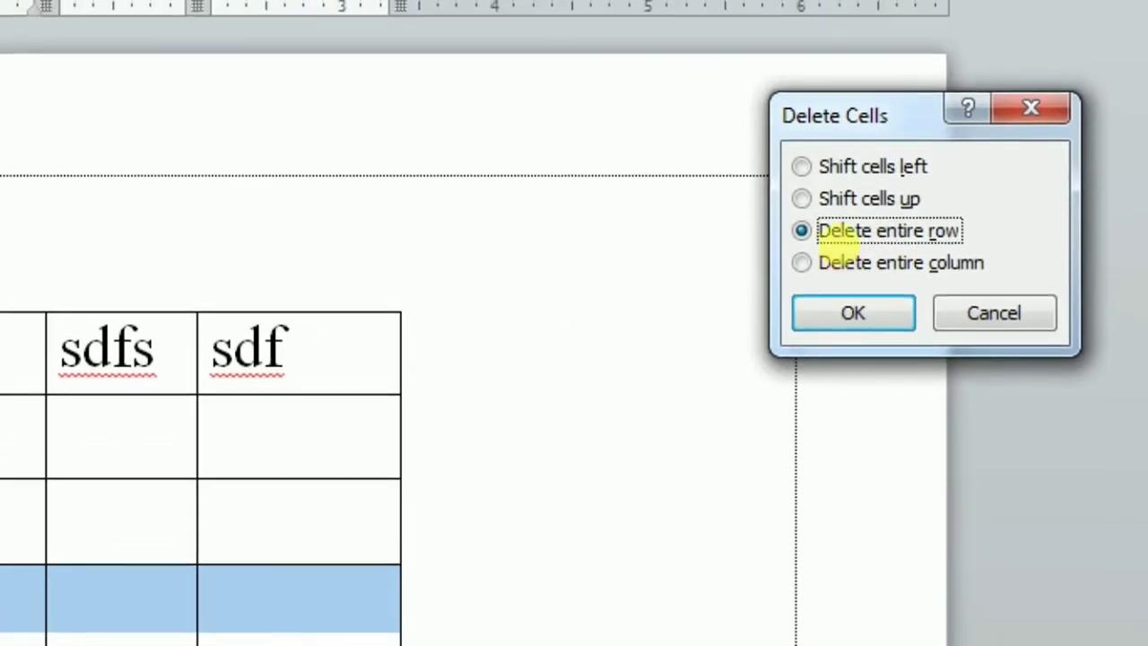
pyautogui.moveTo(823, 241); pyautogui.dragTo(957, 242)
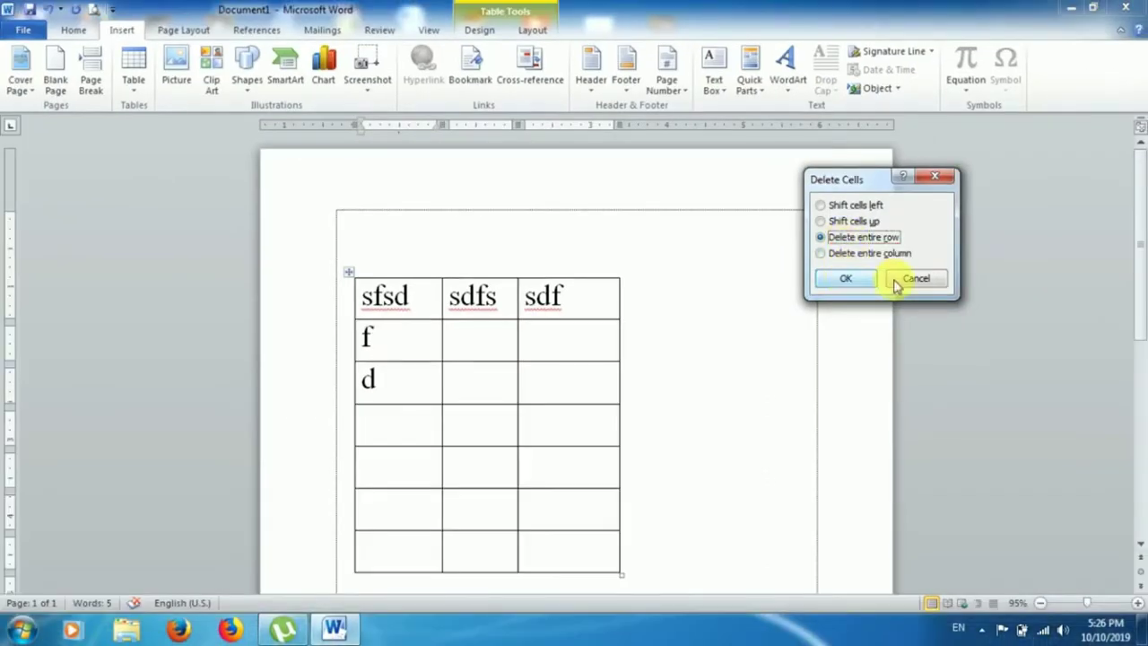
pyautogui.click(895, 280)
pyautogui.rightClick(402, 417)
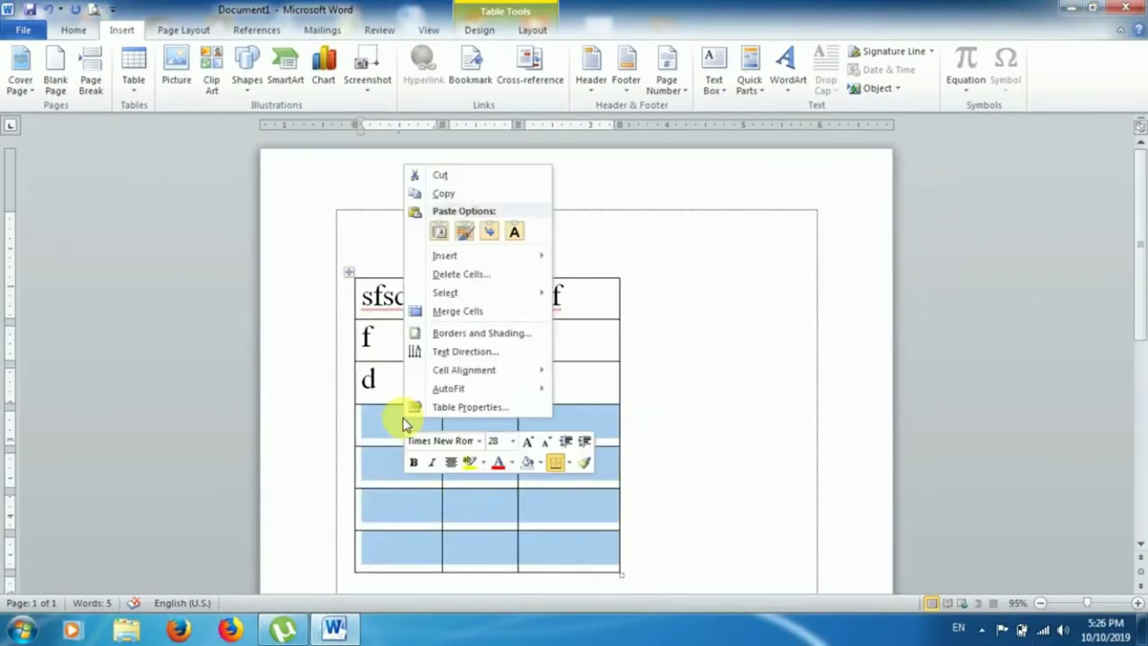
pyautogui.click(473, 276)
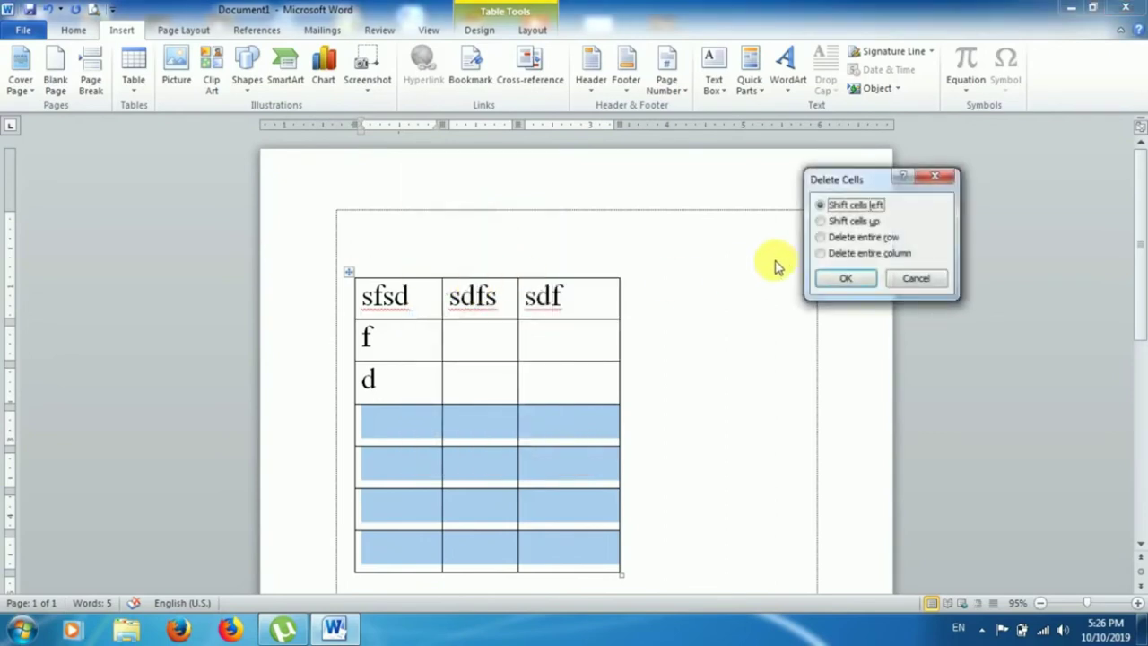
pyautogui.click(820, 238)
pyautogui.click(845, 278)
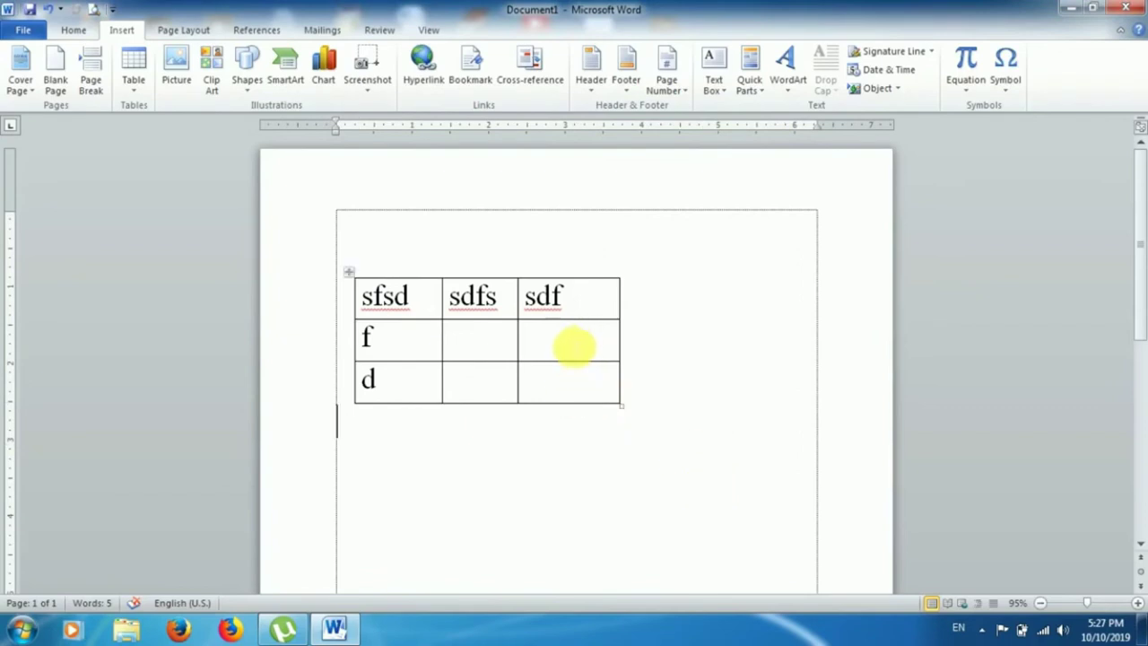
# - Merge the two empty cells right of 'f' in row 2 into one cell
pyautogui.moveTo(476, 350); pyautogui.dragTo(576, 347)
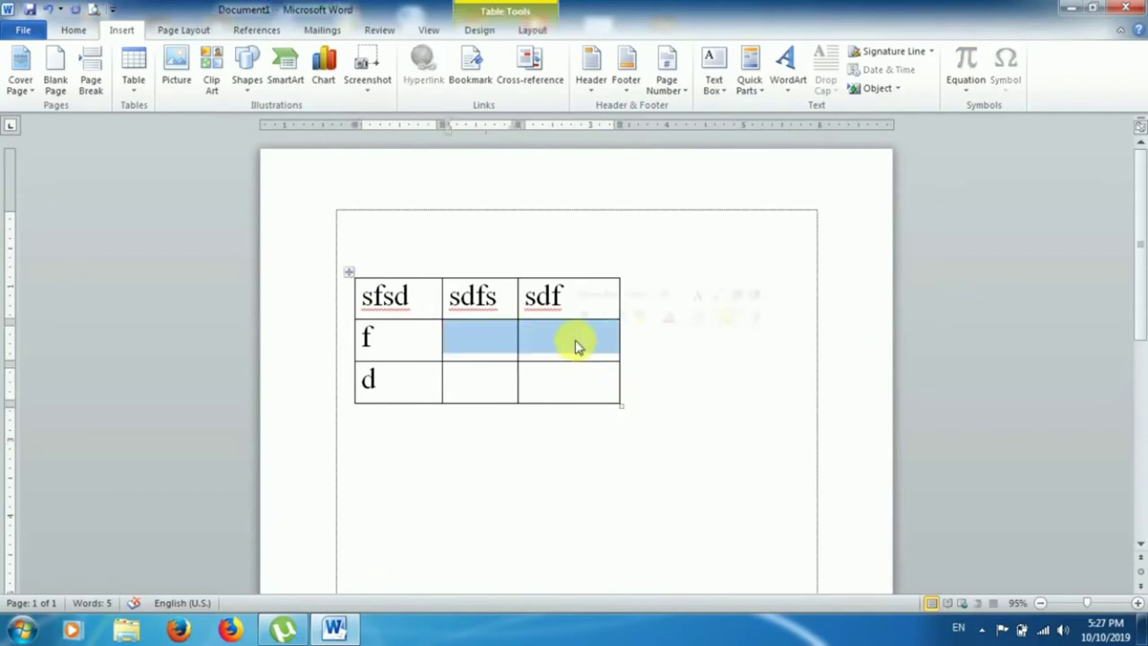
pyautogui.rightClick(574, 342)
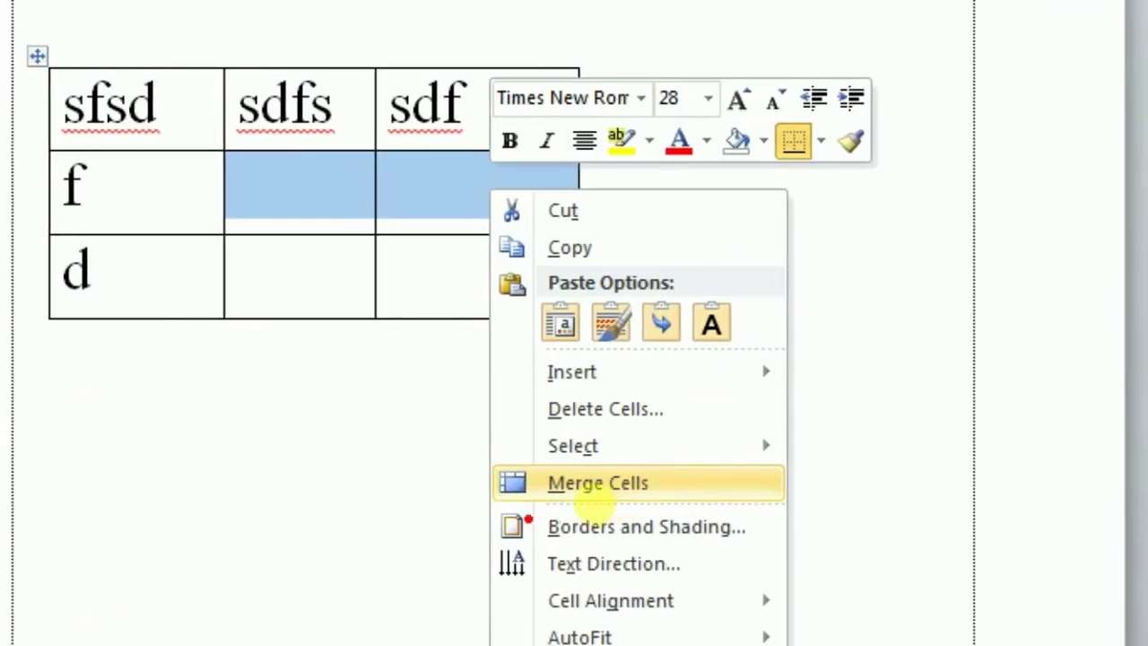
pyautogui.moveTo(550, 501); pyautogui.dragTo(628, 504)
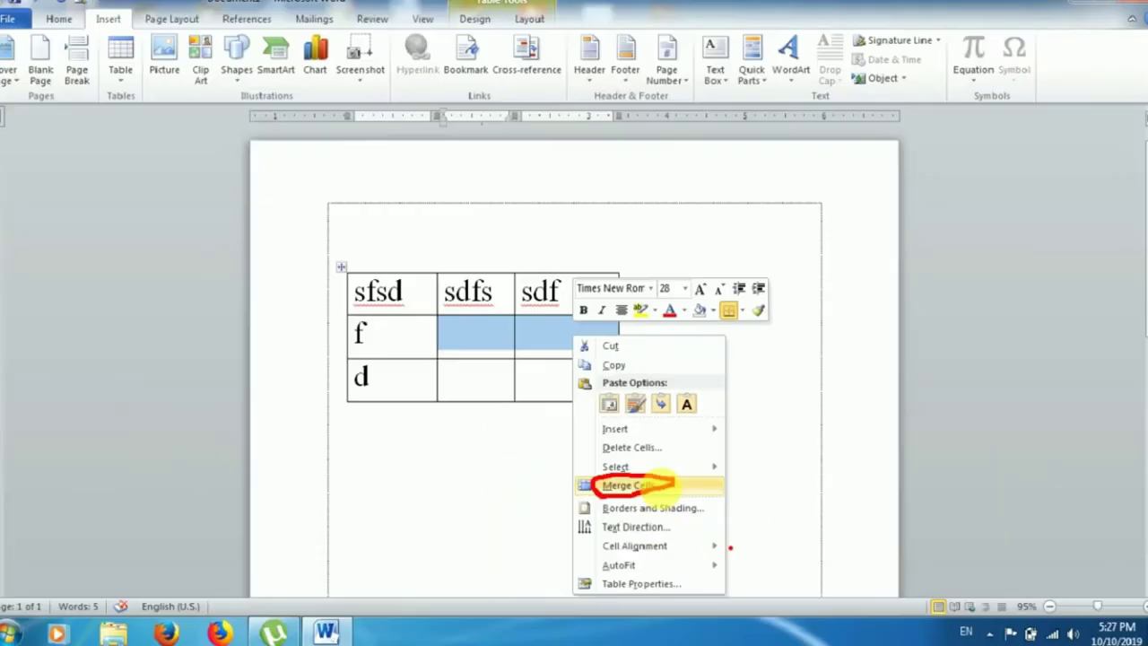
pyautogui.click(638, 482)
pyautogui.rightClick(494, 338)
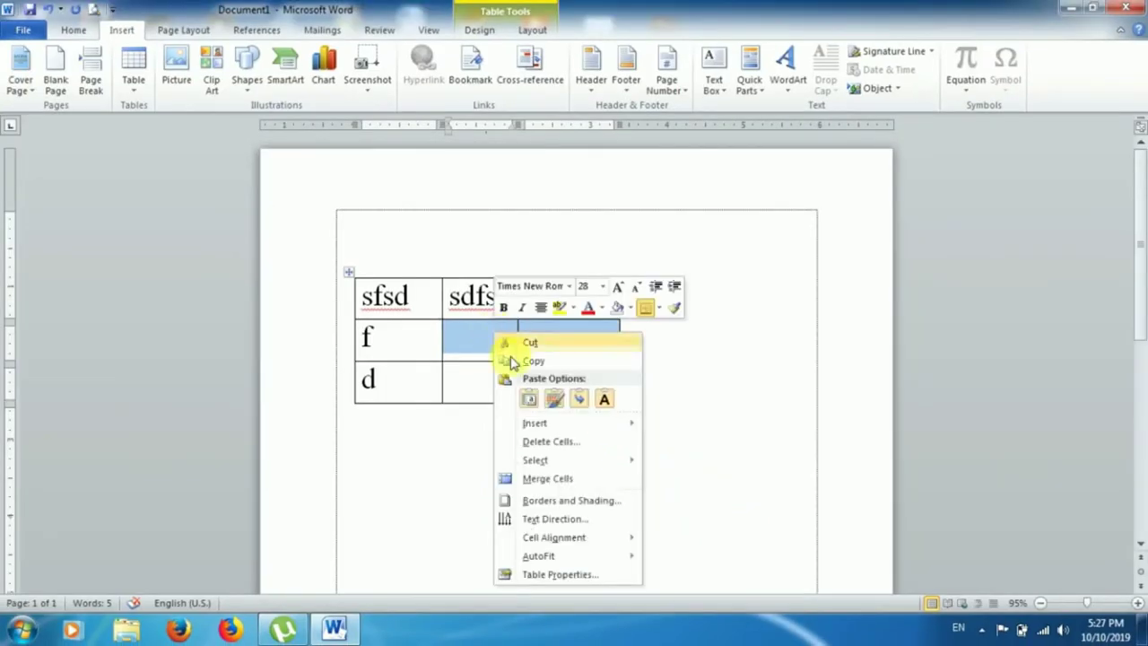
pyautogui.click(709, 440)
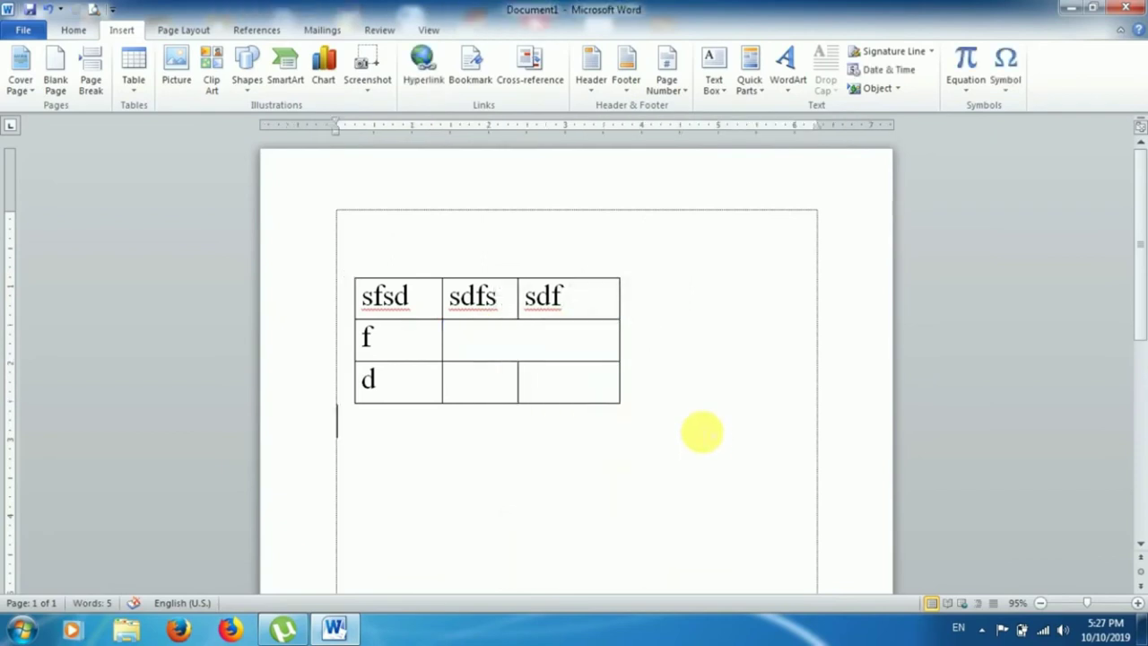
pyautogui.moveTo(417, 346); pyautogui.dragTo(413, 397)
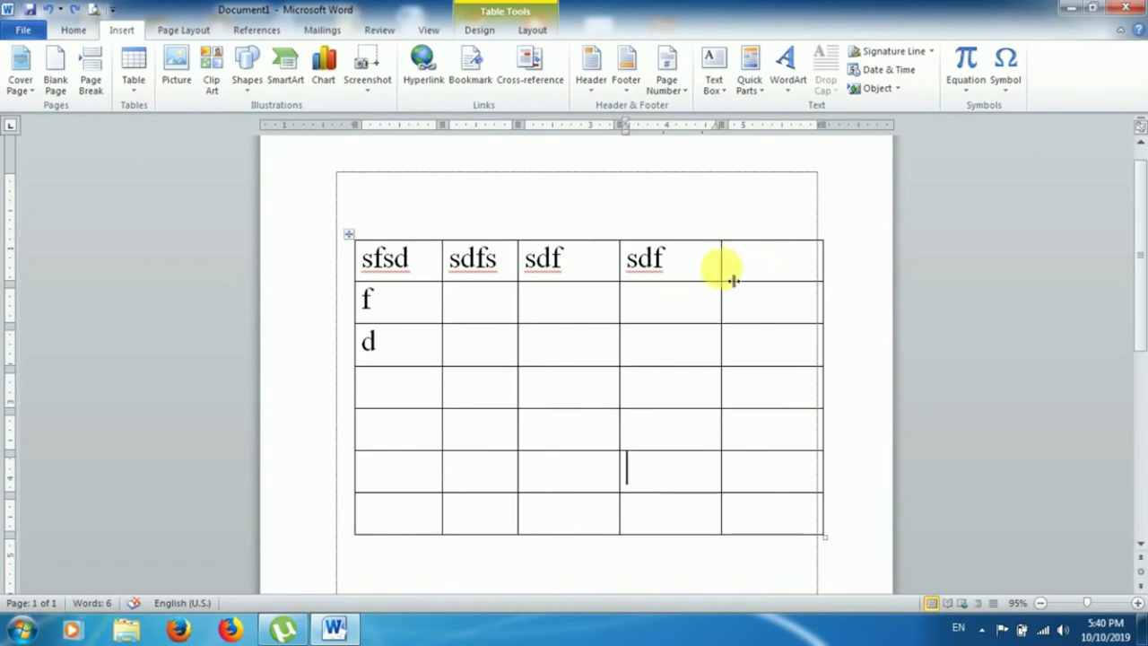
# - Widen the fourth column, shrink the five-column table to a compact size, and nudge it right
pyautogui.moveTo(733, 281)
pyautogui.mouseDown()
pyautogui.moveTo(801, 276)
pyautogui.moveTo(687, 277)
pyautogui.moveTo(647, 357)
pyautogui.moveTo(653, 298)
pyautogui.mouseUp()
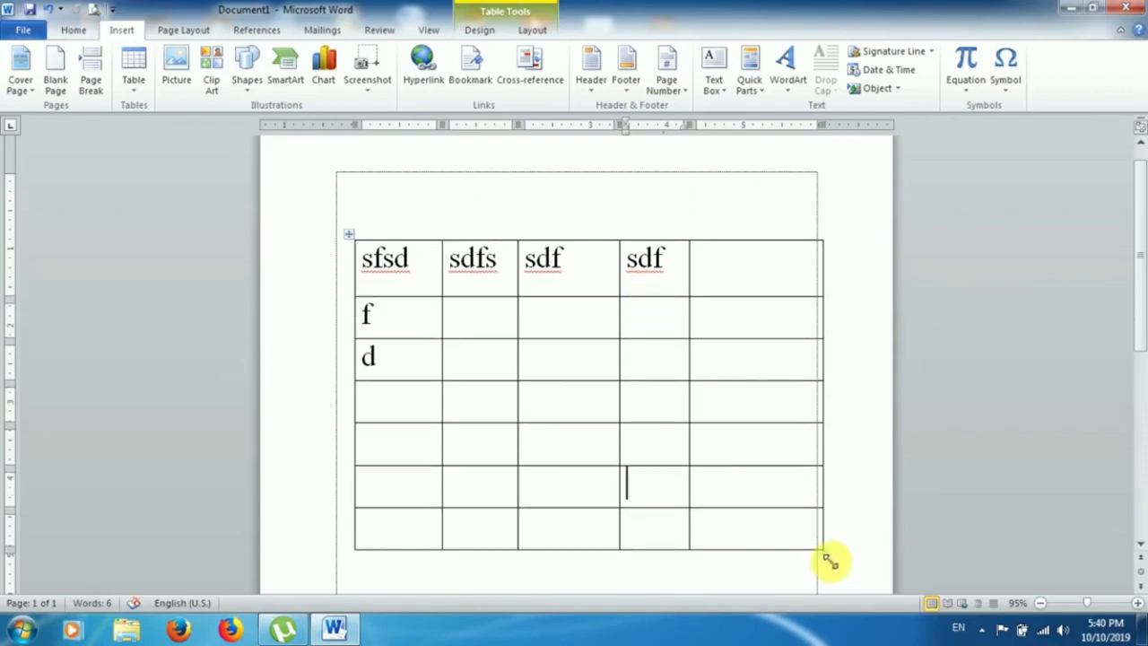
pyautogui.moveTo(823, 551); pyautogui.dragTo(707, 484)
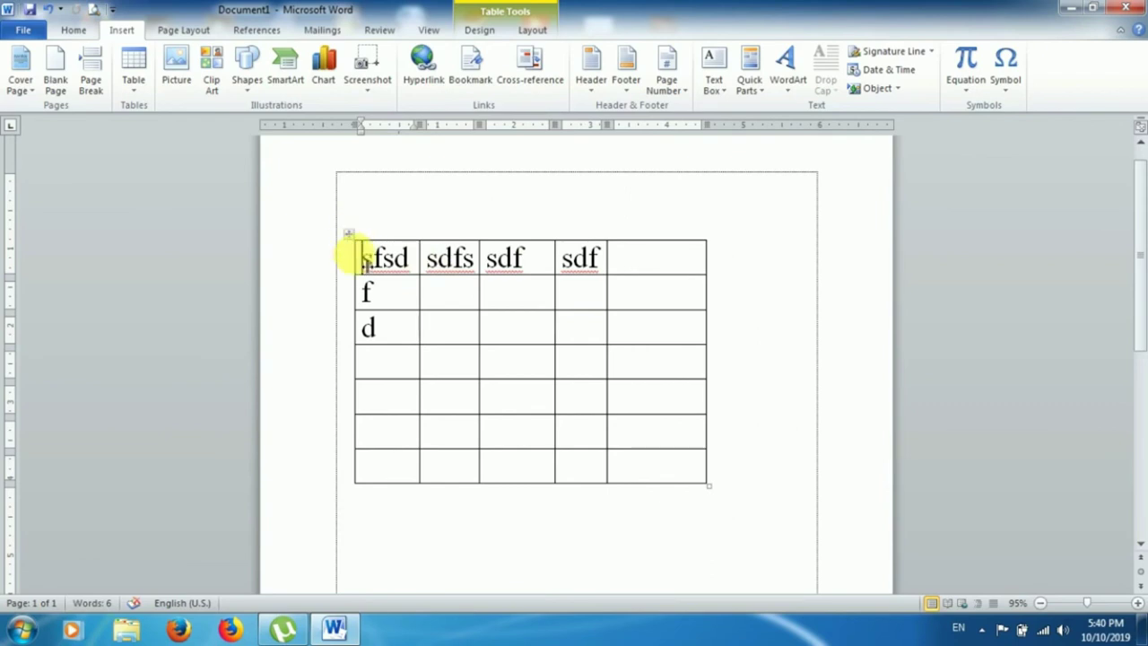
pyautogui.moveTo(353, 238); pyautogui.dragTo(376, 237)
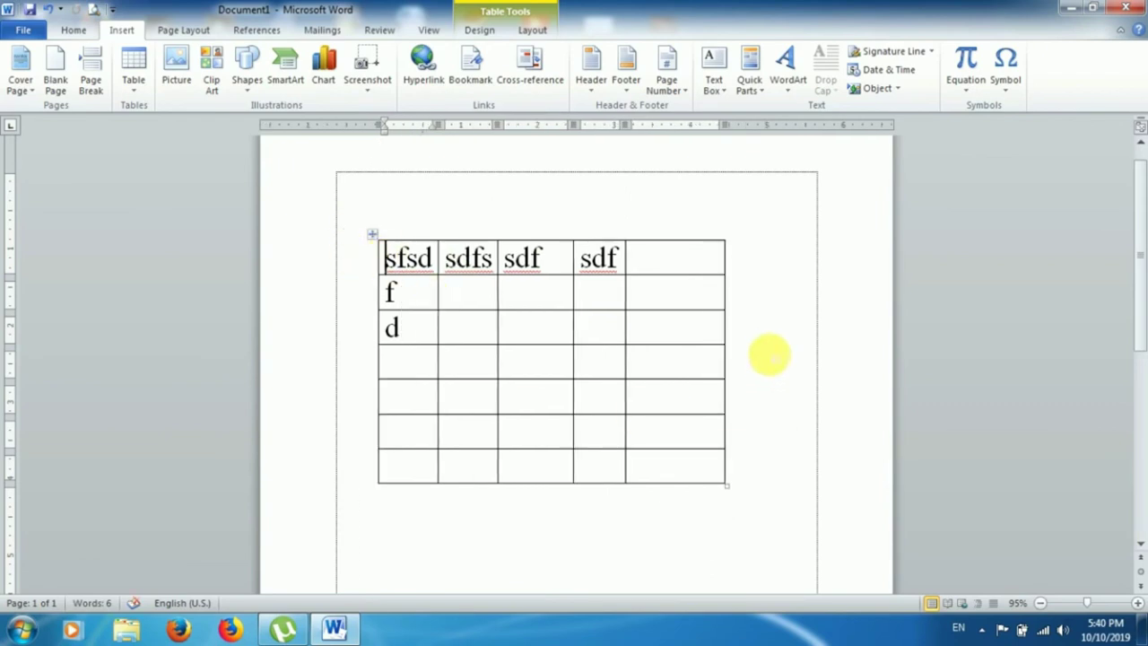
pyautogui.click(769, 356)
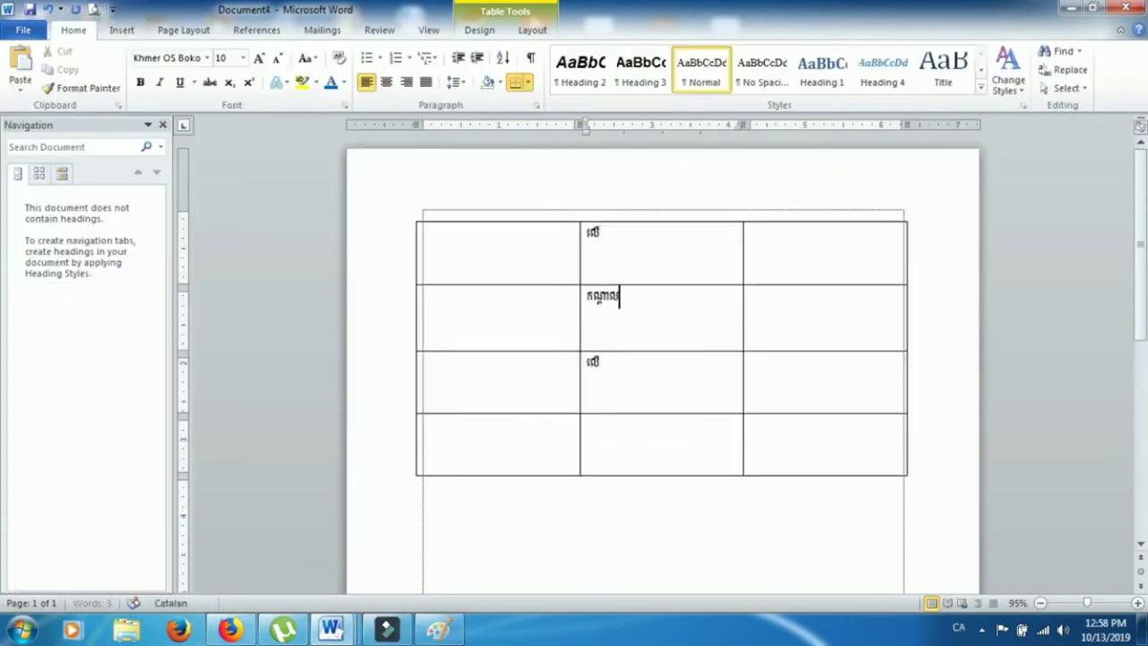
# - Correct the third-row word and enlarge the three middle-column Khmer words to size 22
pyautogui.press('BackSpace')
pyautogui.click(591, 364)
pyautogui.write('ក្រោម')
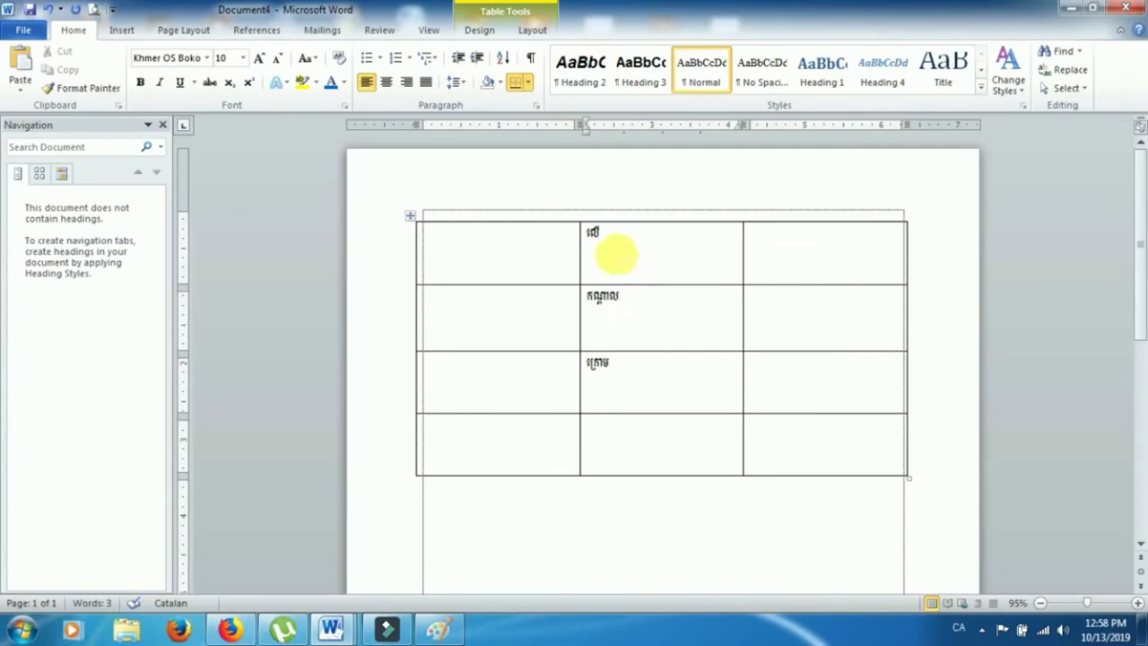
pyautogui.moveTo(613, 247); pyautogui.dragTo(620, 388)
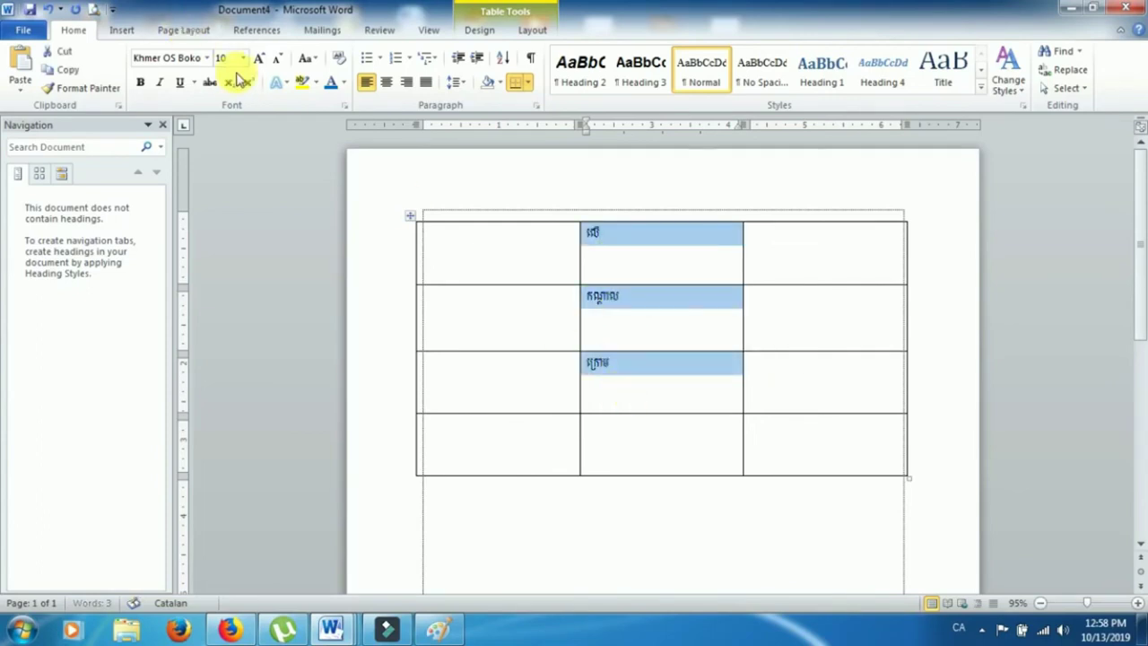
pyautogui.click(259, 59)
pyautogui.click(259, 59)
pyautogui.click(259, 59)
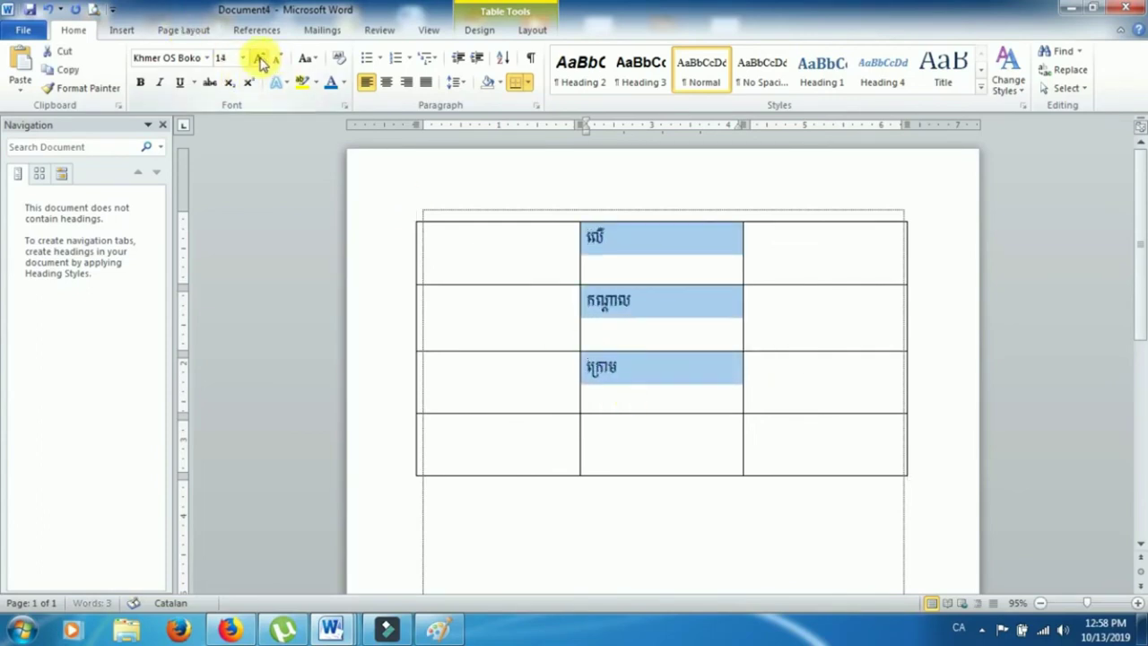
pyautogui.click(259, 59)
pyautogui.click(259, 59)
pyautogui.click(259, 59)
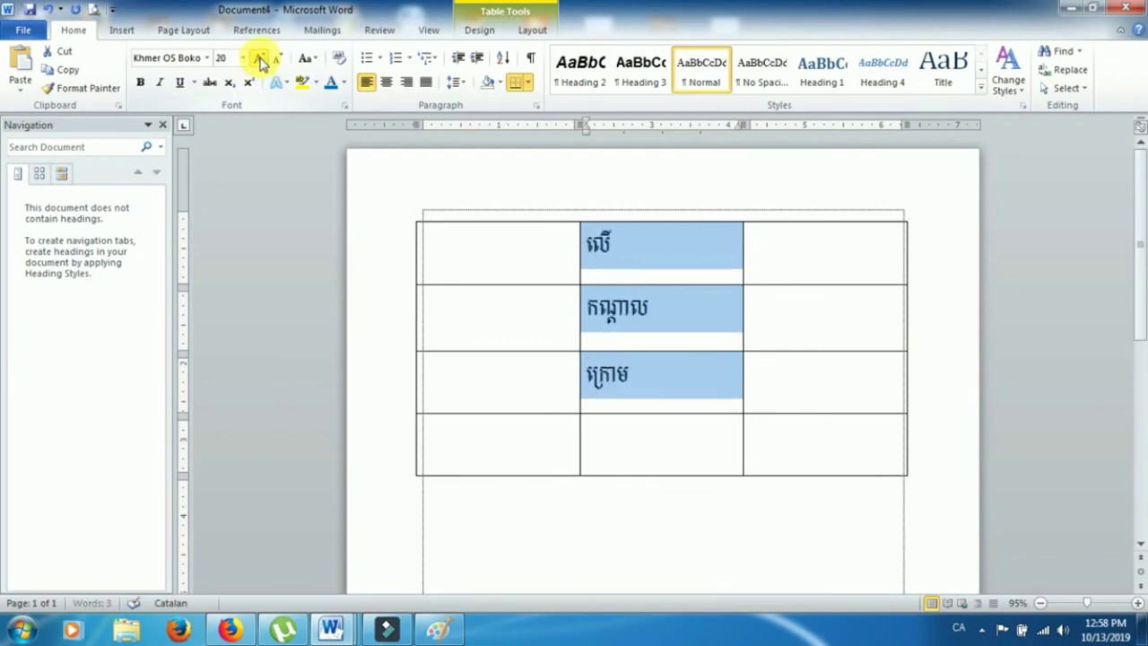
pyautogui.click(259, 60)
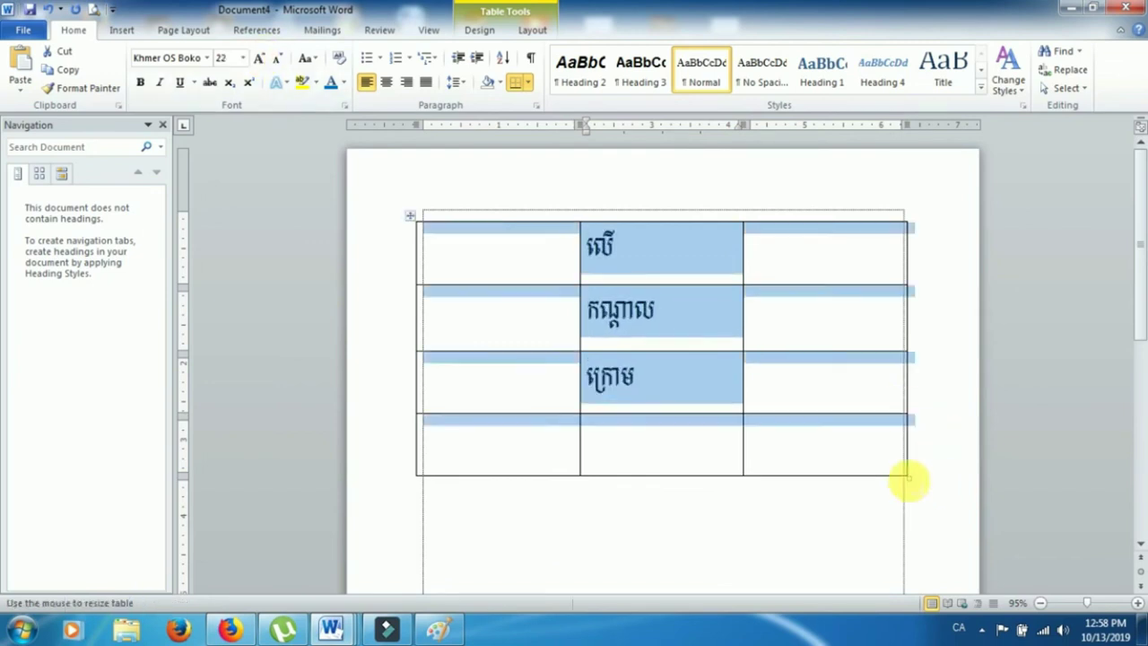
# - Stretch the table downward so its rows become taller
pyautogui.moveTo(906, 477); pyautogui.dragTo(897, 577)
pyautogui.click(778, 459)
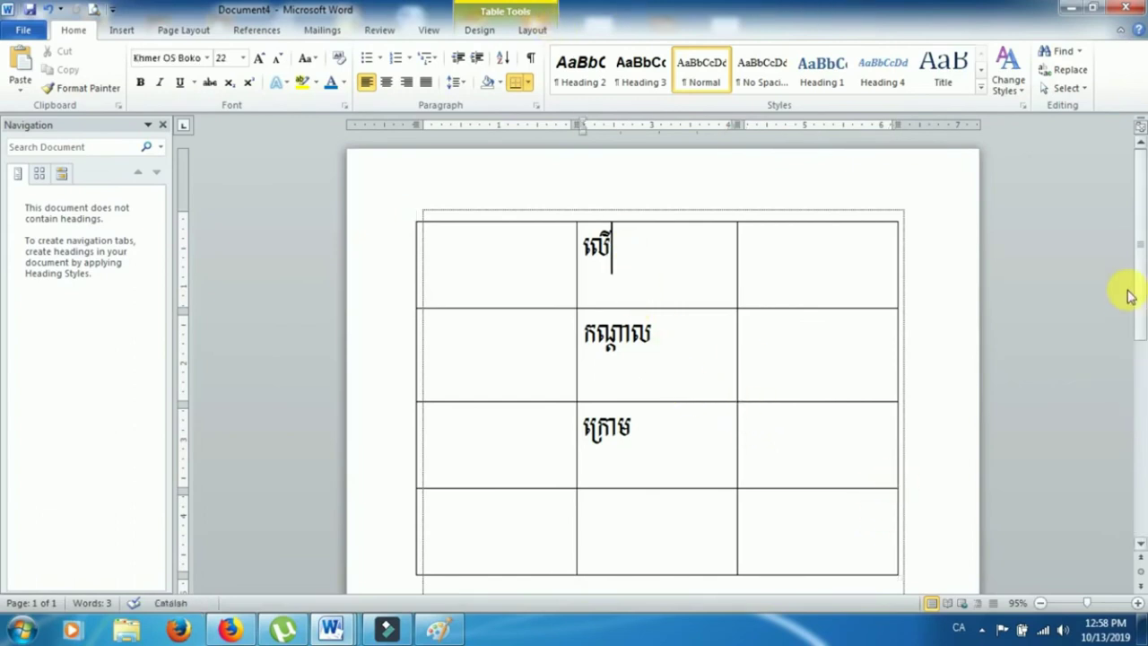
pyautogui.scroll(-1, 1137, 262)
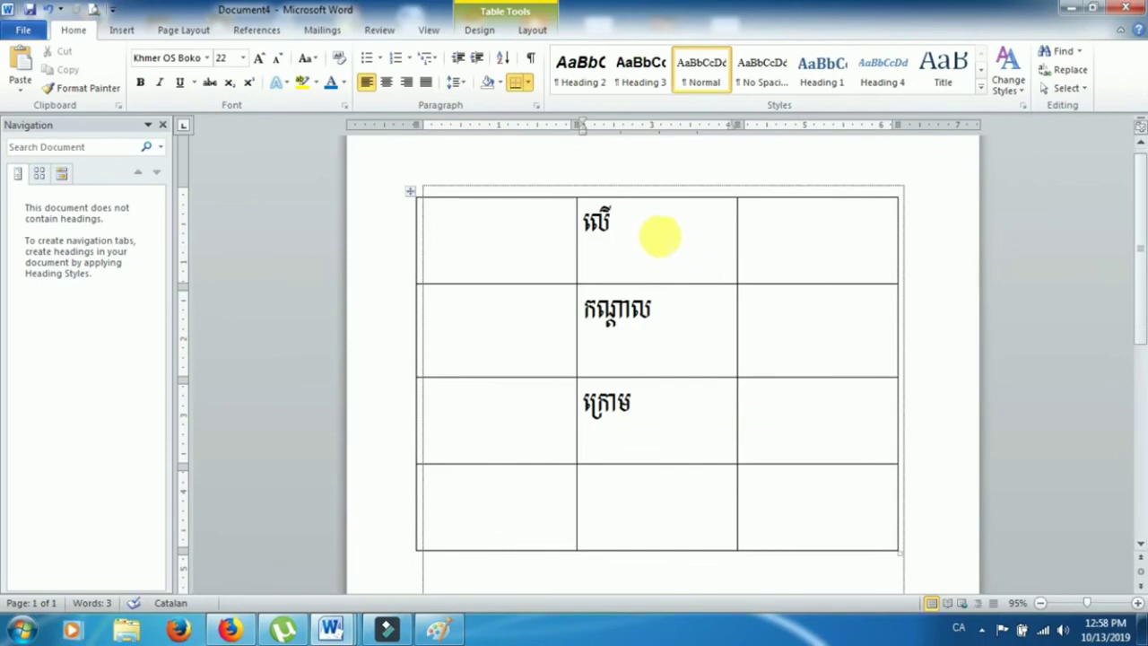
# - Align the word លើ to Top Center in its cell
pyautogui.moveTo(609, 229); pyautogui.dragTo(609, 238)
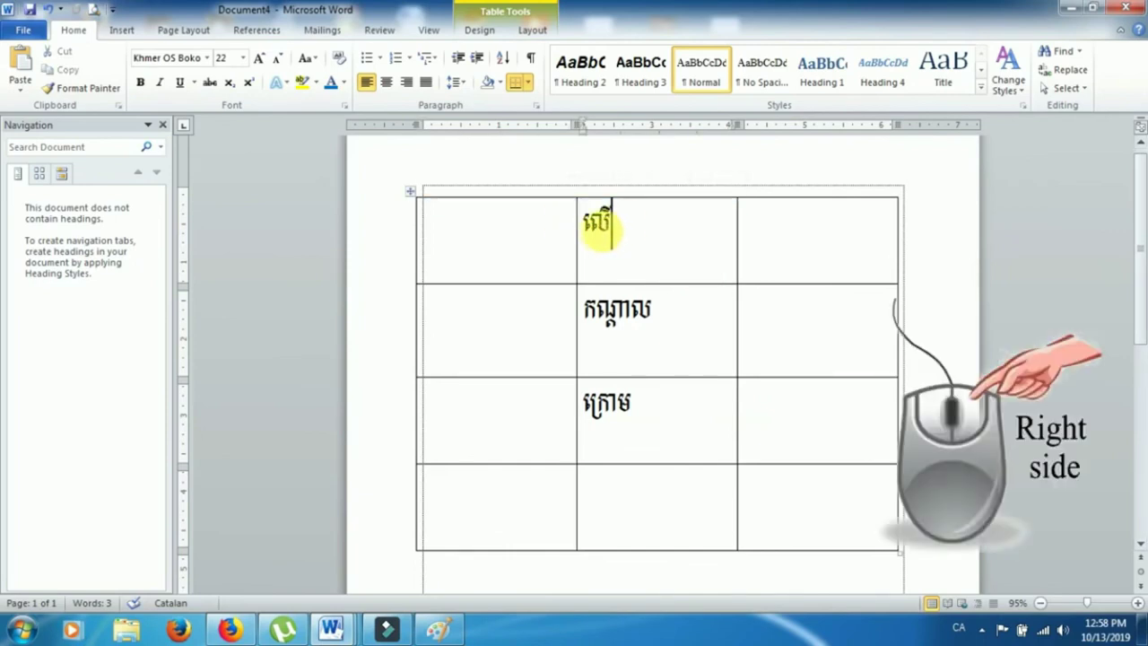
pyautogui.doubleClick(595, 223)
pyautogui.rightClick(594, 224)
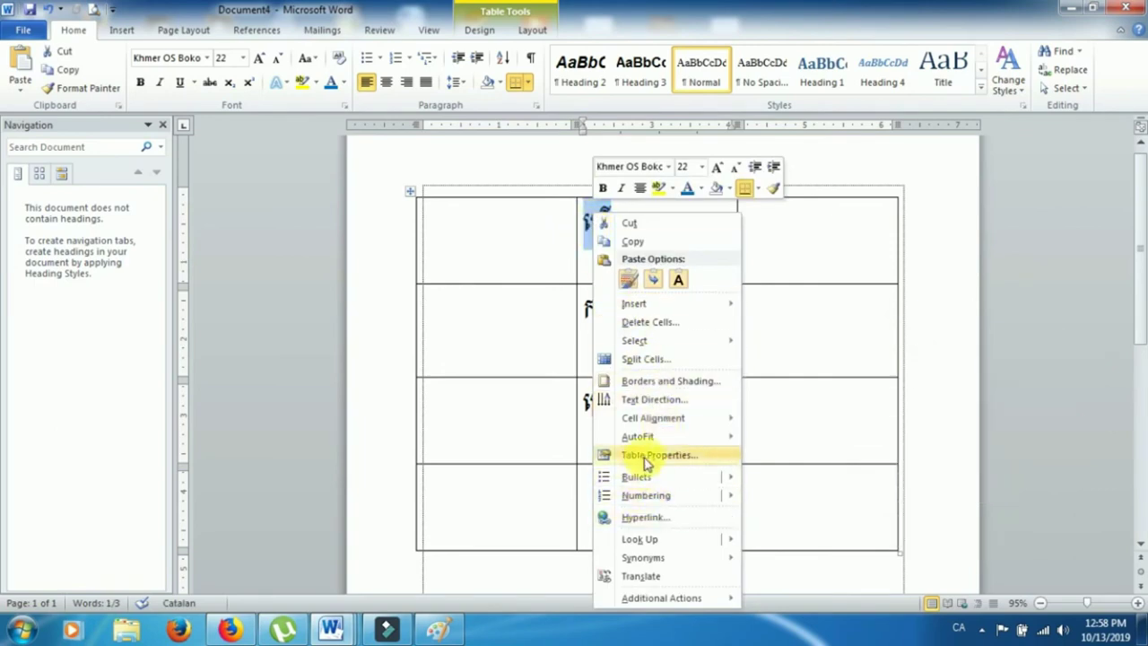
pyautogui.moveTo(645, 424)
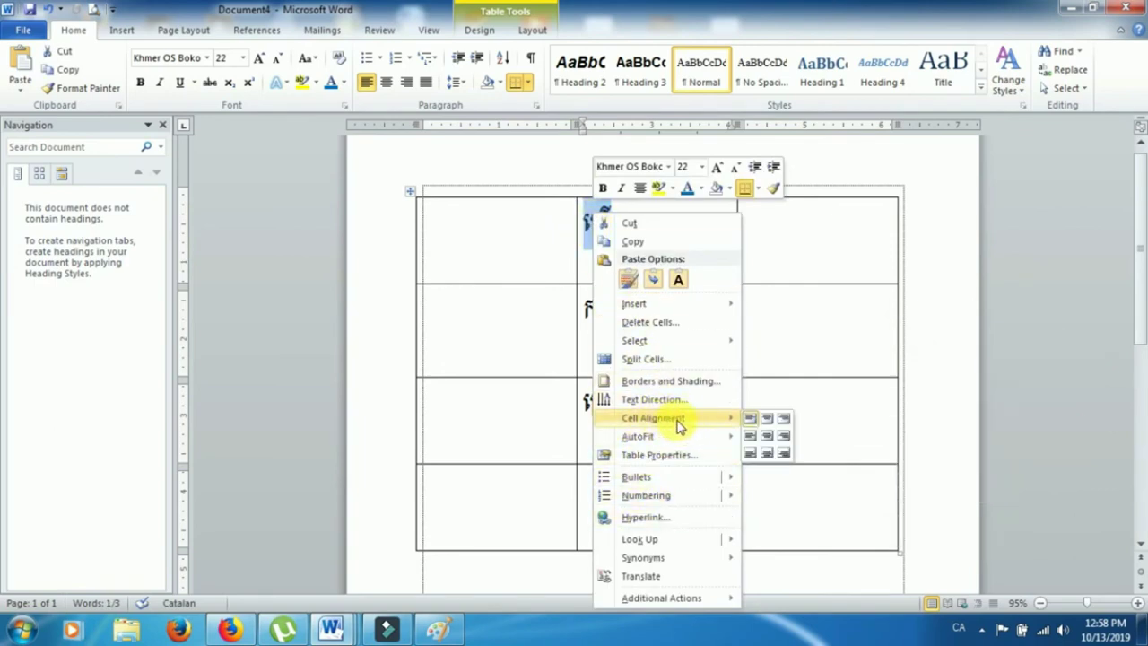
pyautogui.click(769, 418)
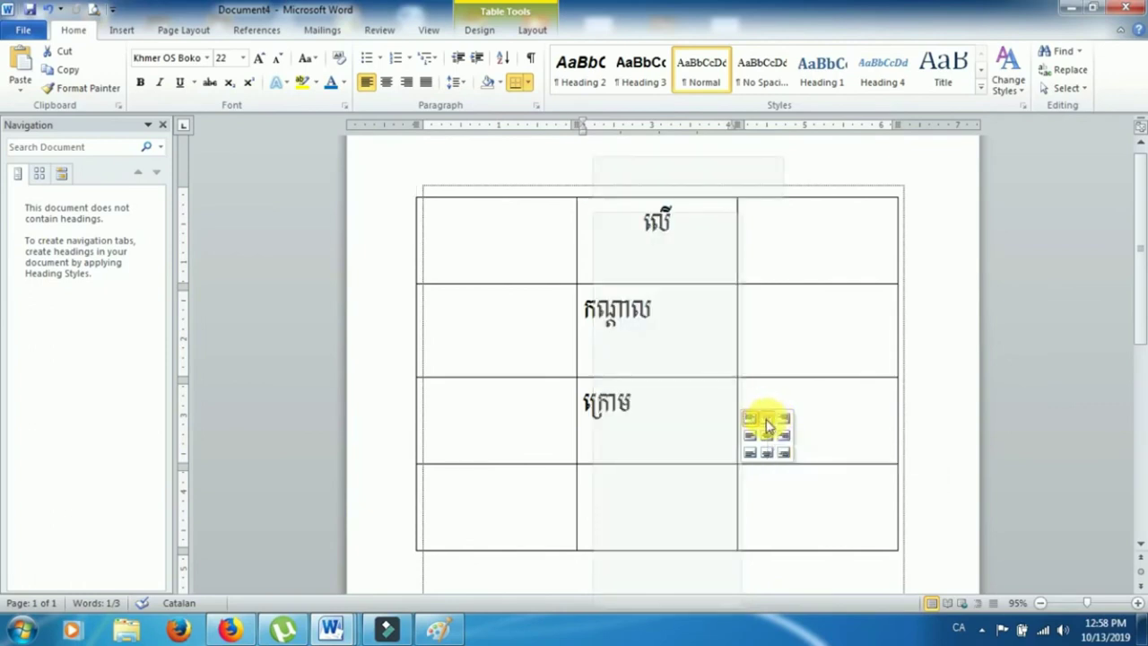
# - Center the word កណ្តាល horizontally and vertically with Align Center
pyautogui.click(687, 374)
pyautogui.tripleClick(642, 315)
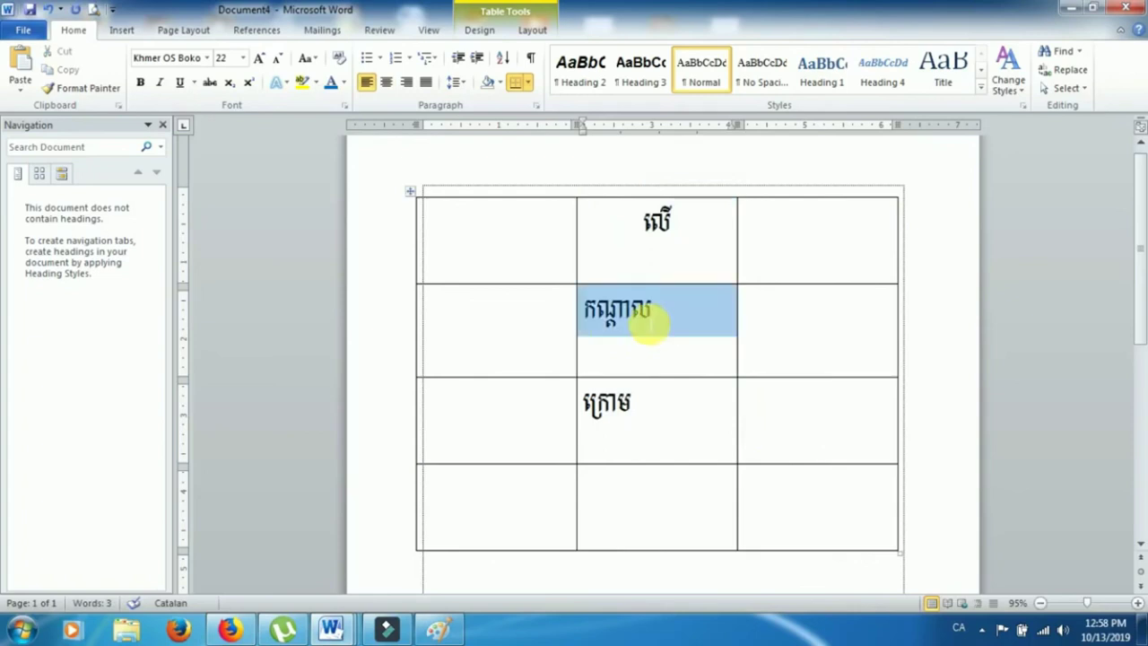
pyautogui.rightClick(629, 308)
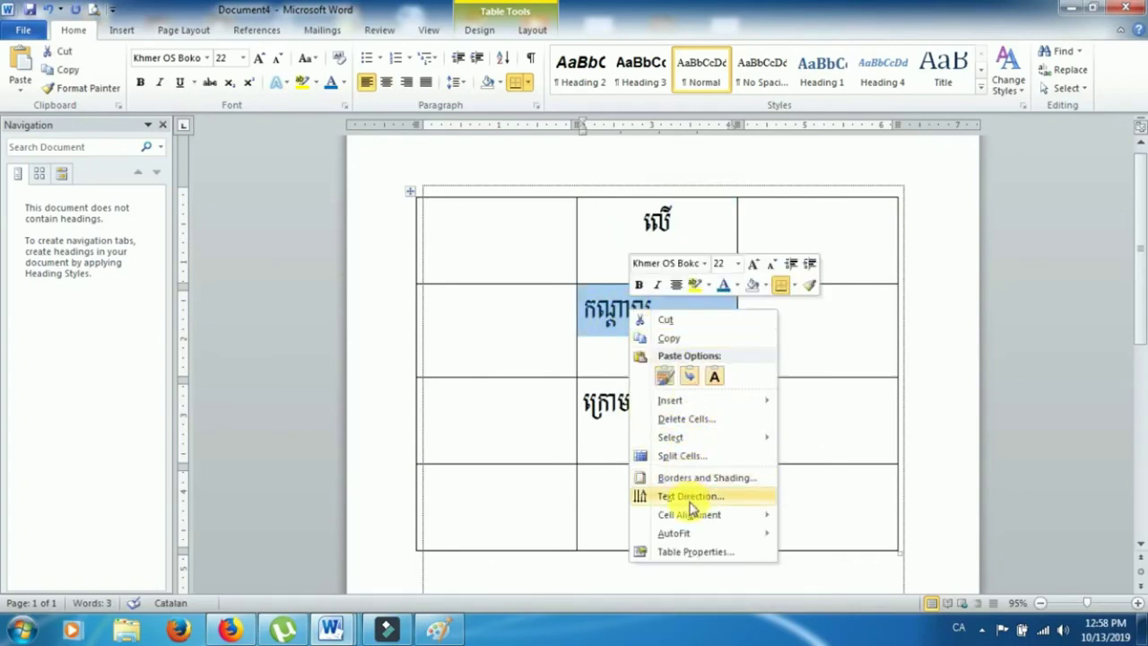
pyautogui.moveTo(692, 520)
pyautogui.click(802, 532)
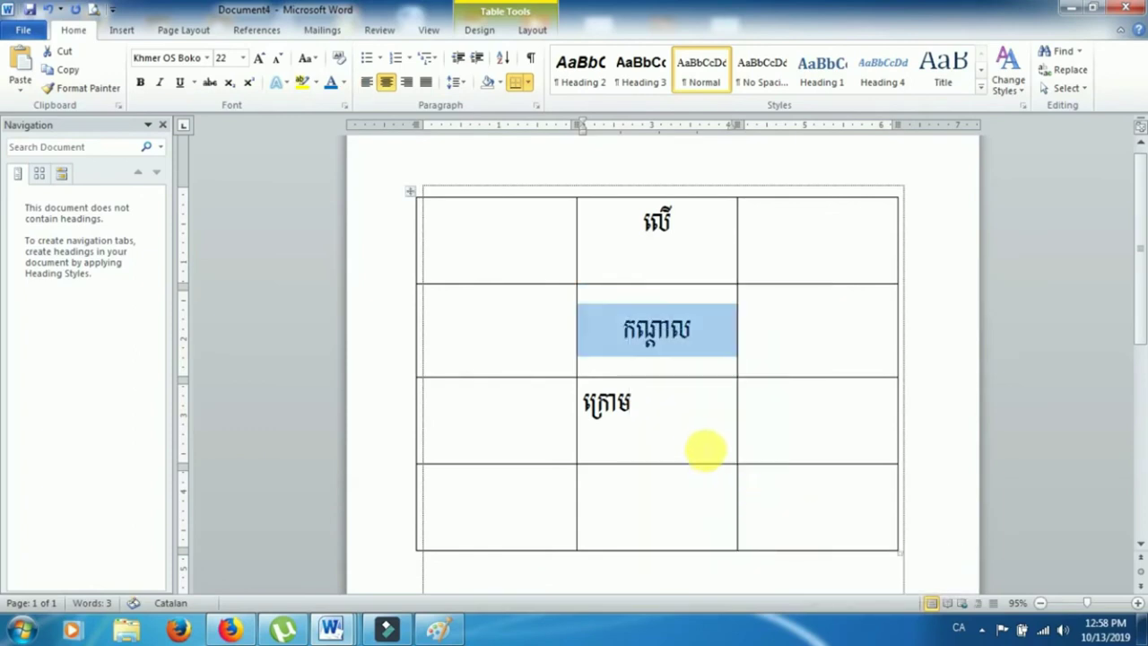
# - Align the word ក្រោម to Bottom Center in its cell
pyautogui.moveTo(673, 430); pyautogui.dragTo(579, 417)
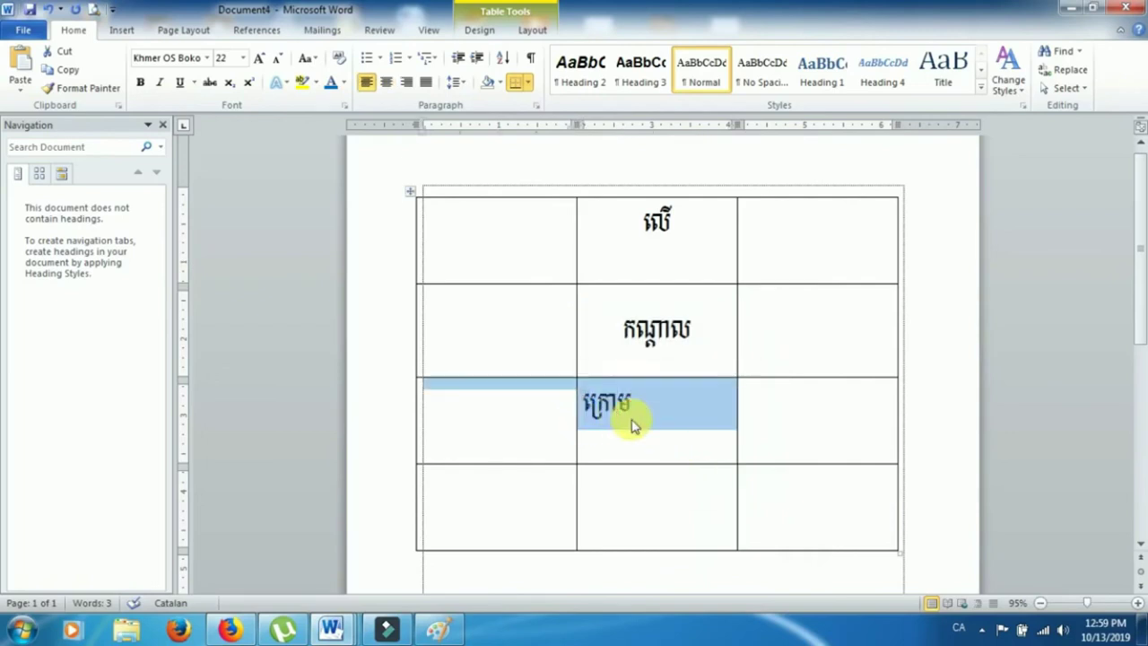
pyautogui.moveTo(649, 406); pyautogui.dragTo(574, 411)
pyautogui.rightClick(611, 409)
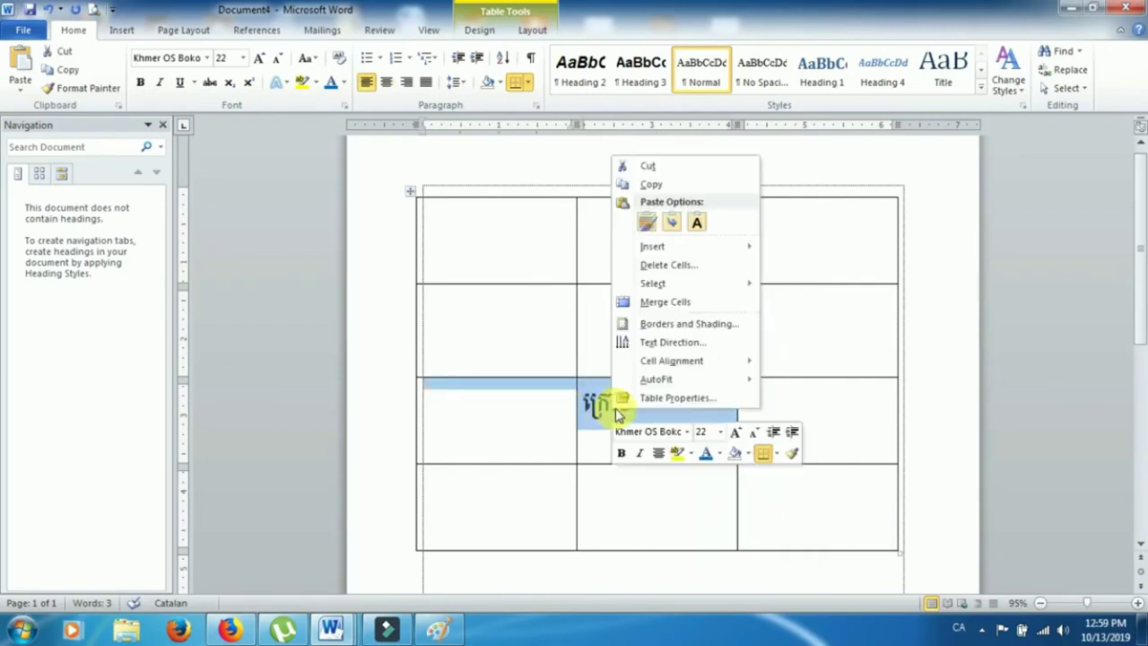
pyautogui.moveTo(677, 361)
pyautogui.click(785, 397)
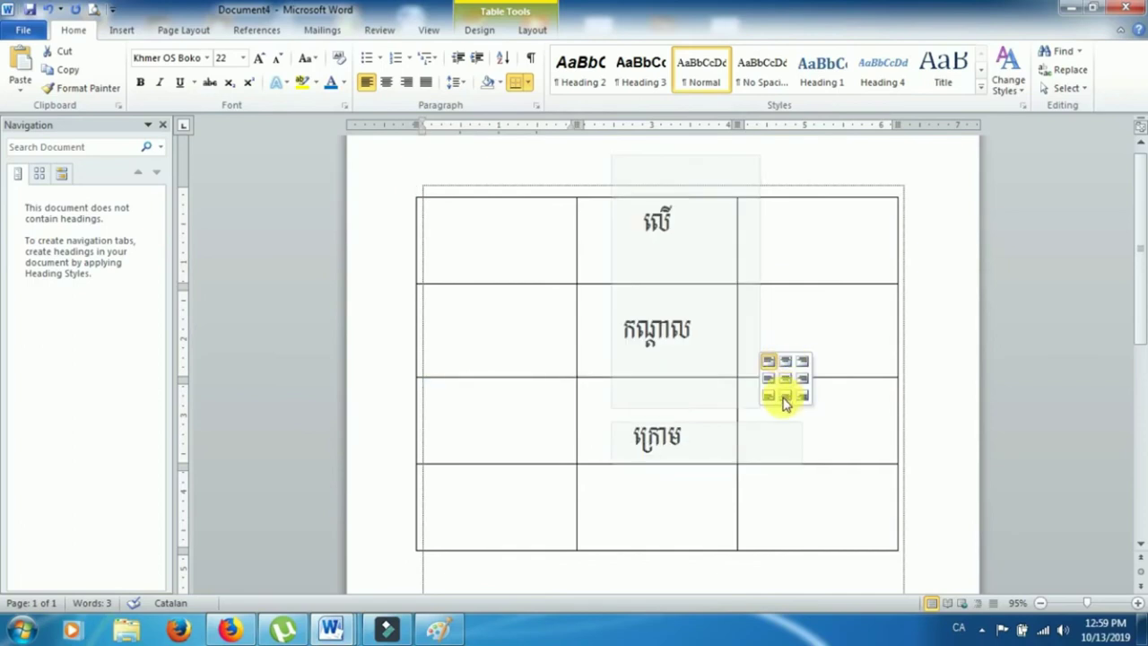
pyautogui.click(840, 451)
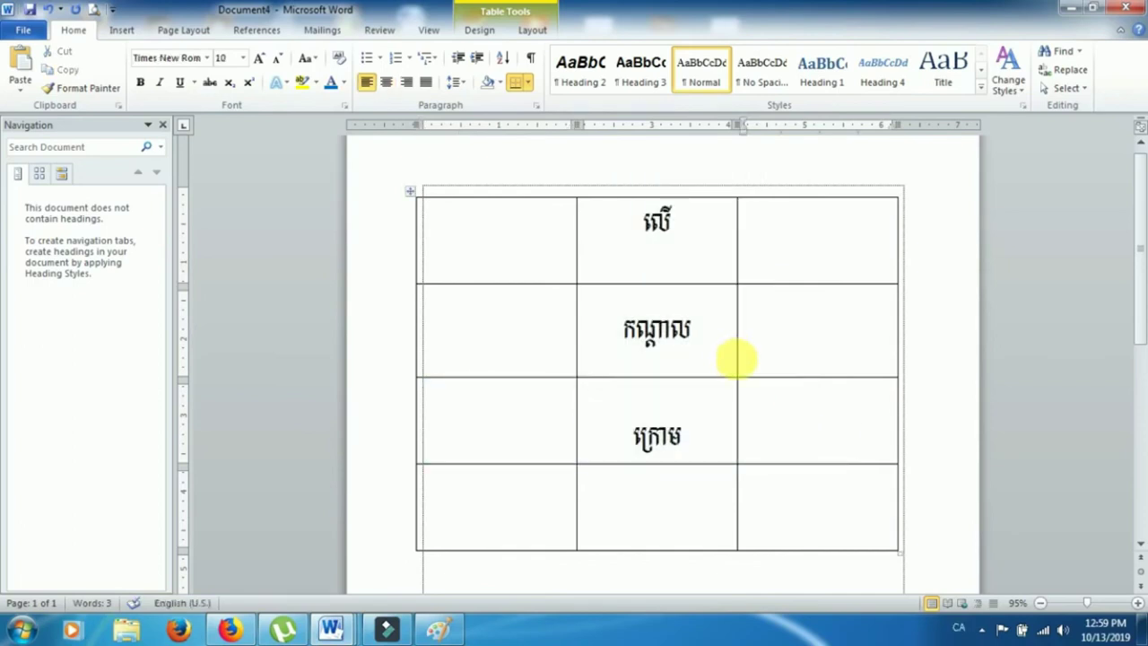